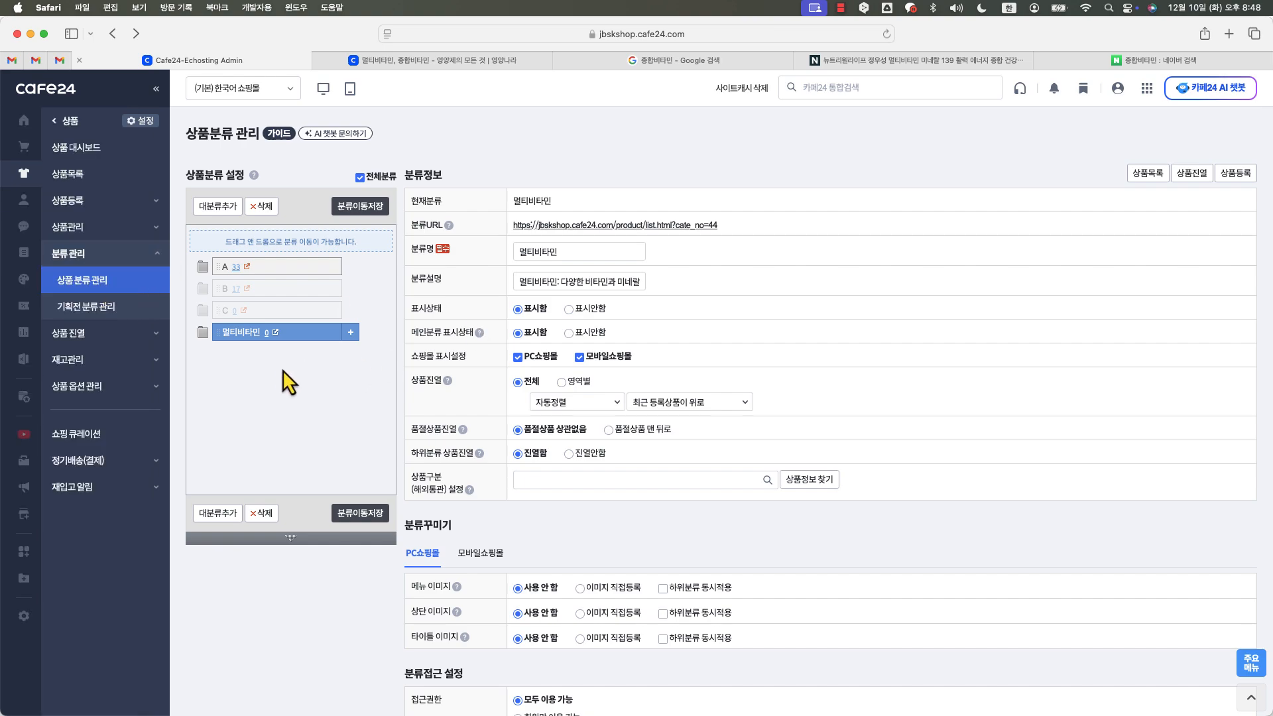
- Examine the category name field of the 멀티비타민 category, continuing to its search engine optimization (SEO) settings
{"action": "left_click", "coordinate": [592, 254]}
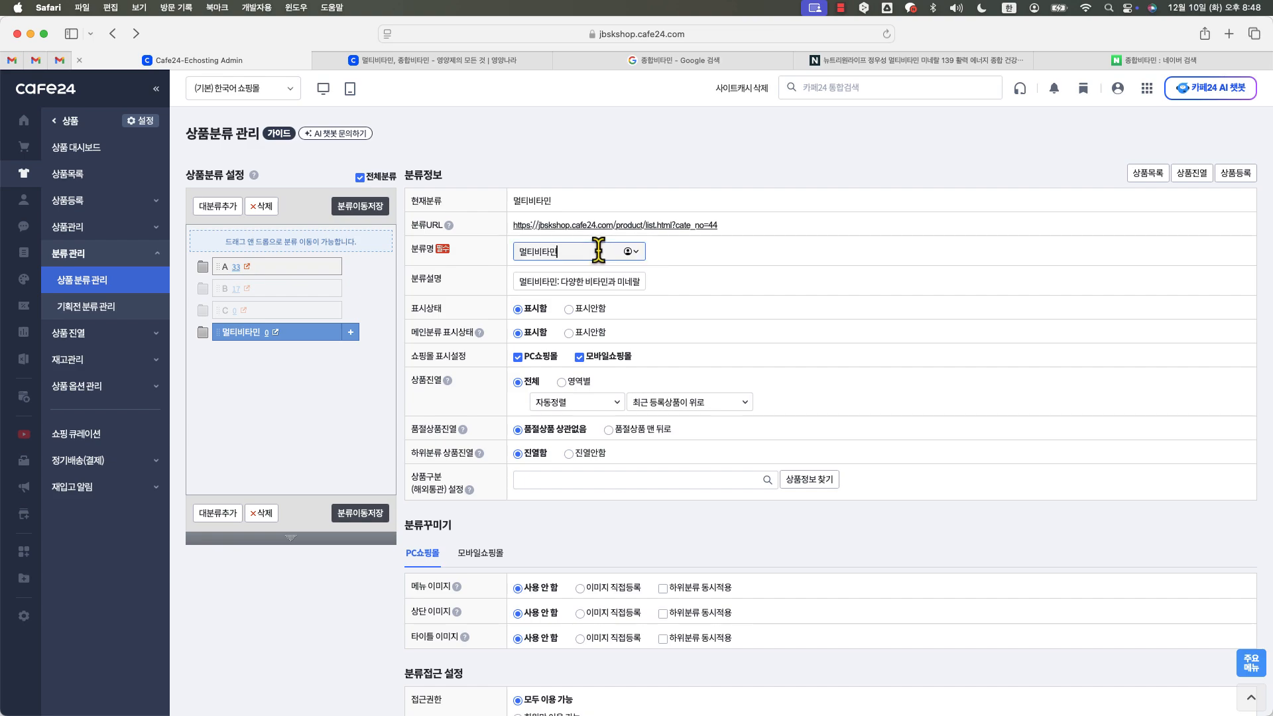
{"action": "left_click_drag", "start_coordinate": [585, 251], "coordinate": [520, 251]}
{"action": "left_click", "coordinate": [653, 255]}
{"action": "left_click", "coordinate": [577, 251]}
{"action": "scroll", "coordinate": [666, 287], "scroll_direction": "down", "scroll_amount": 3}
{"action": "scroll", "coordinate": [667, 288], "scroll_direction": "down", "scroll_amount": 9}
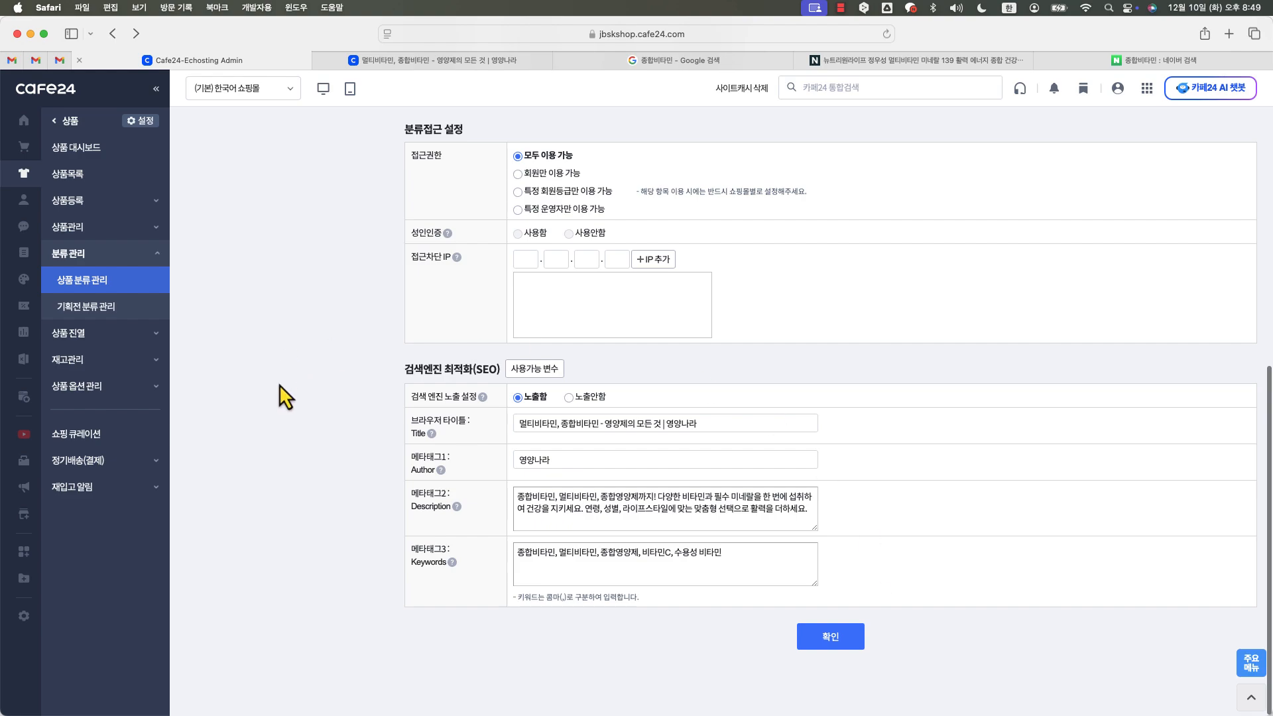
- Try the search engine exposure option 노출안함 and return the setting to 노출함
{"action": "left_click", "coordinate": [569, 398]}
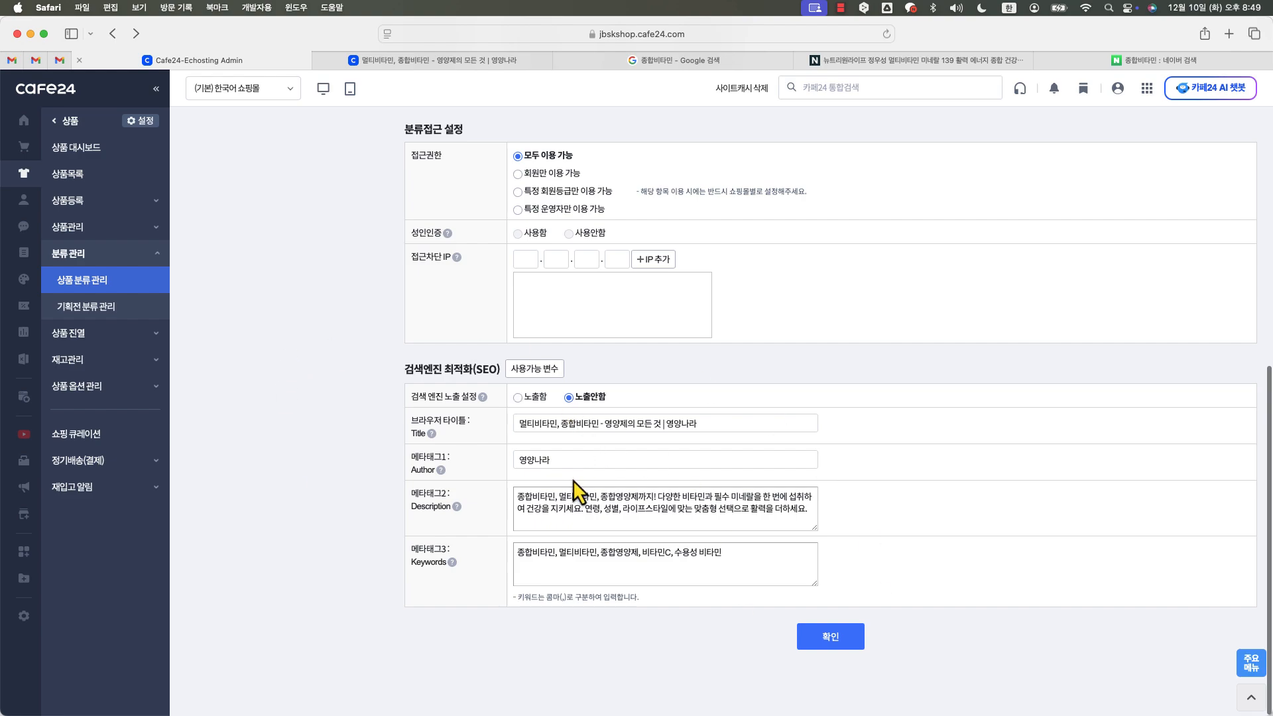
{"action": "left_click", "coordinate": [519, 397]}
- Examine the category's browser title and the Author meta tag in the SEO settings
{"action": "left_click", "coordinate": [551, 423]}
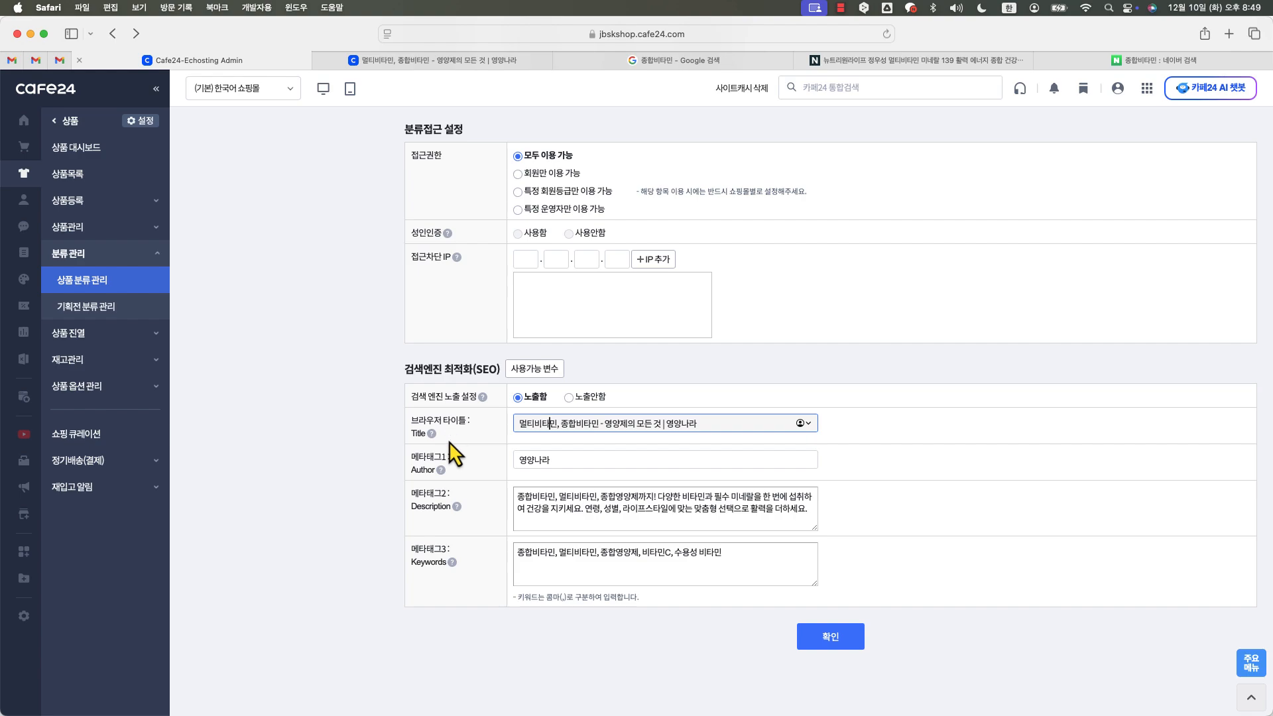
{"action": "scroll", "coordinate": [455, 421], "scroll_direction": "down", "scroll_amount": 1}
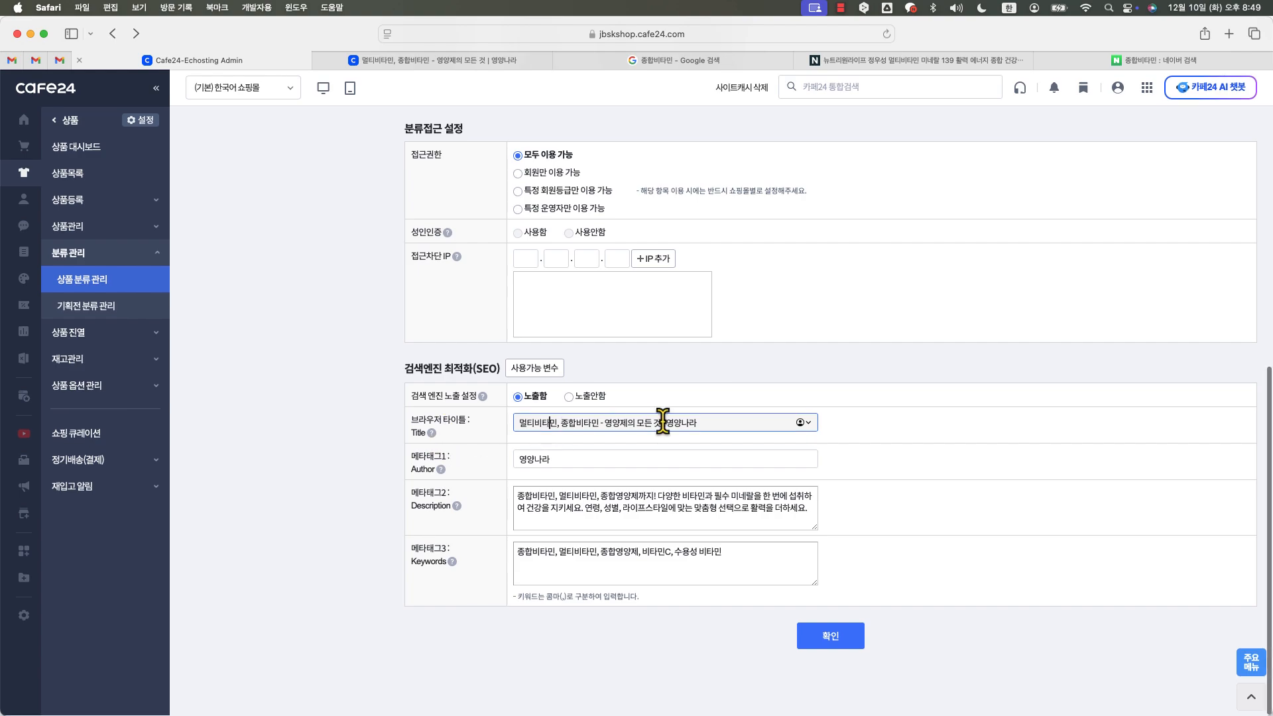
{"action": "left_click_drag", "start_coordinate": [697, 422], "coordinate": [520, 423]}
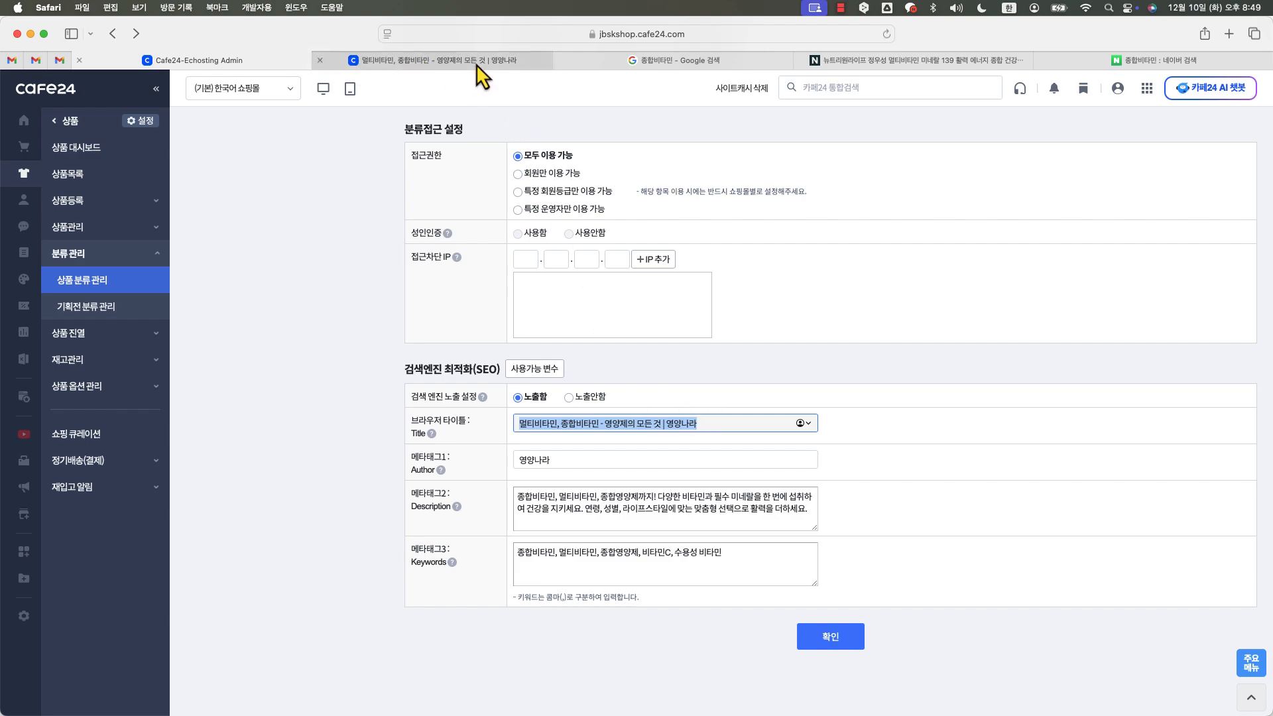
{"action": "mouse_move", "coordinate": [479, 62]}
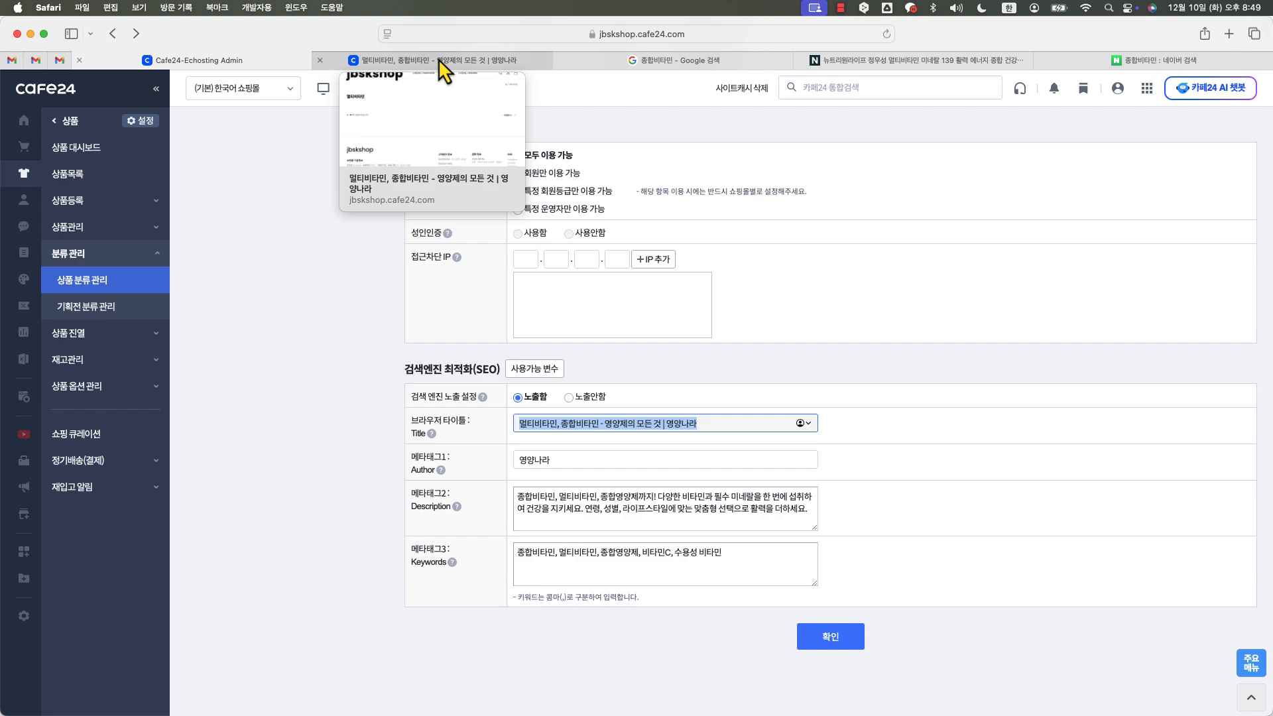
{"action": "left_click_drag", "start_coordinate": [553, 459], "coordinate": [426, 468]}
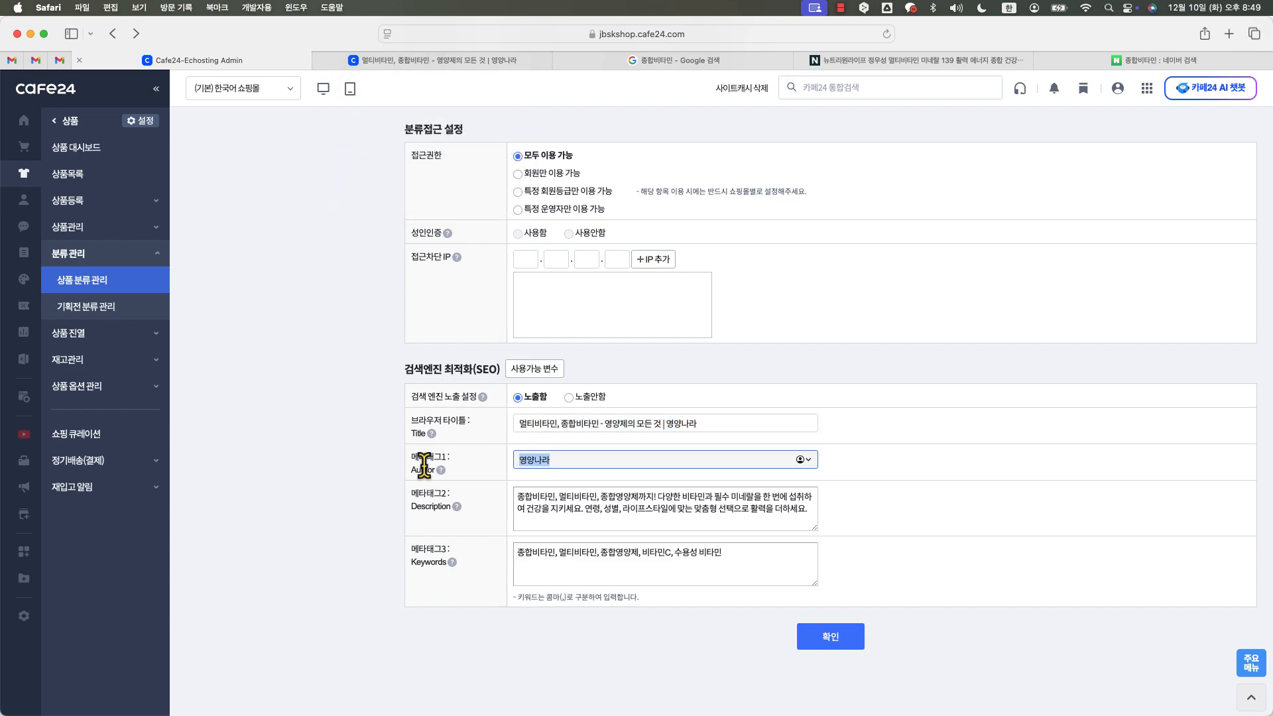
{"action": "left_click", "coordinate": [594, 459]}
- Inspect the description meta tag in the source of the storefront's 멀티비타민 page
{"action": "left_click", "coordinate": [484, 64]}
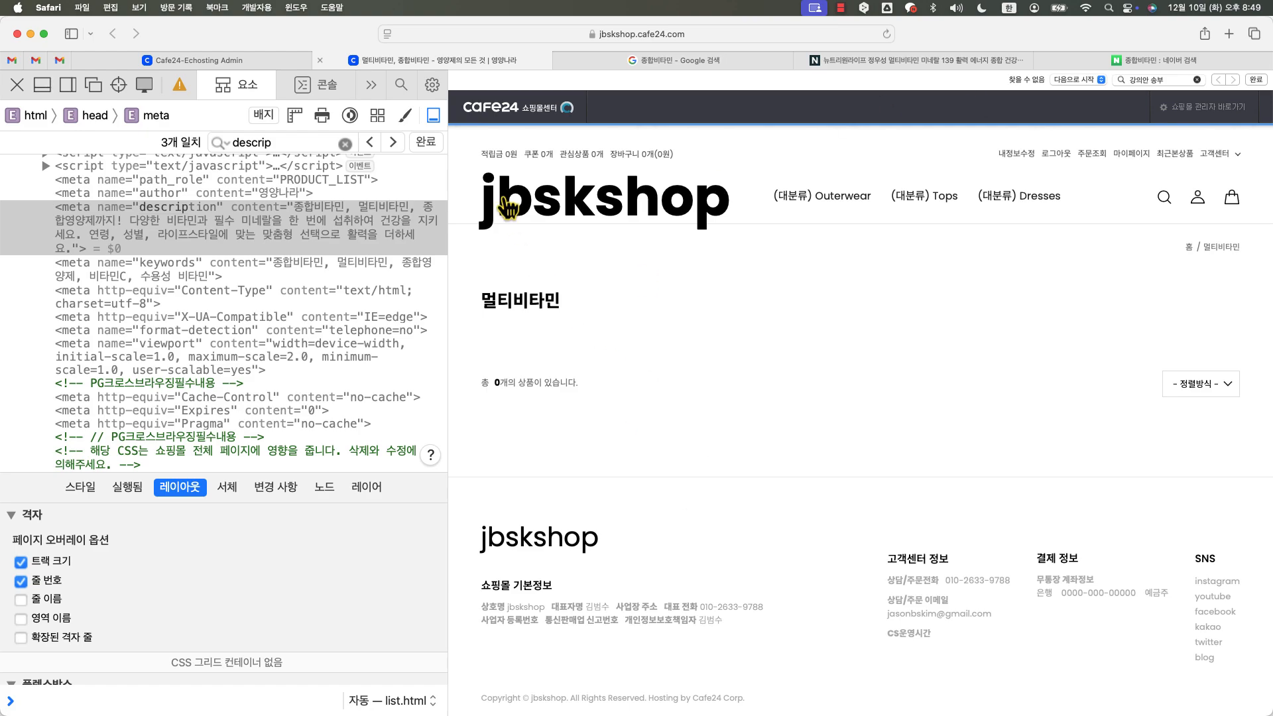
{"action": "left_click", "coordinate": [185, 229]}
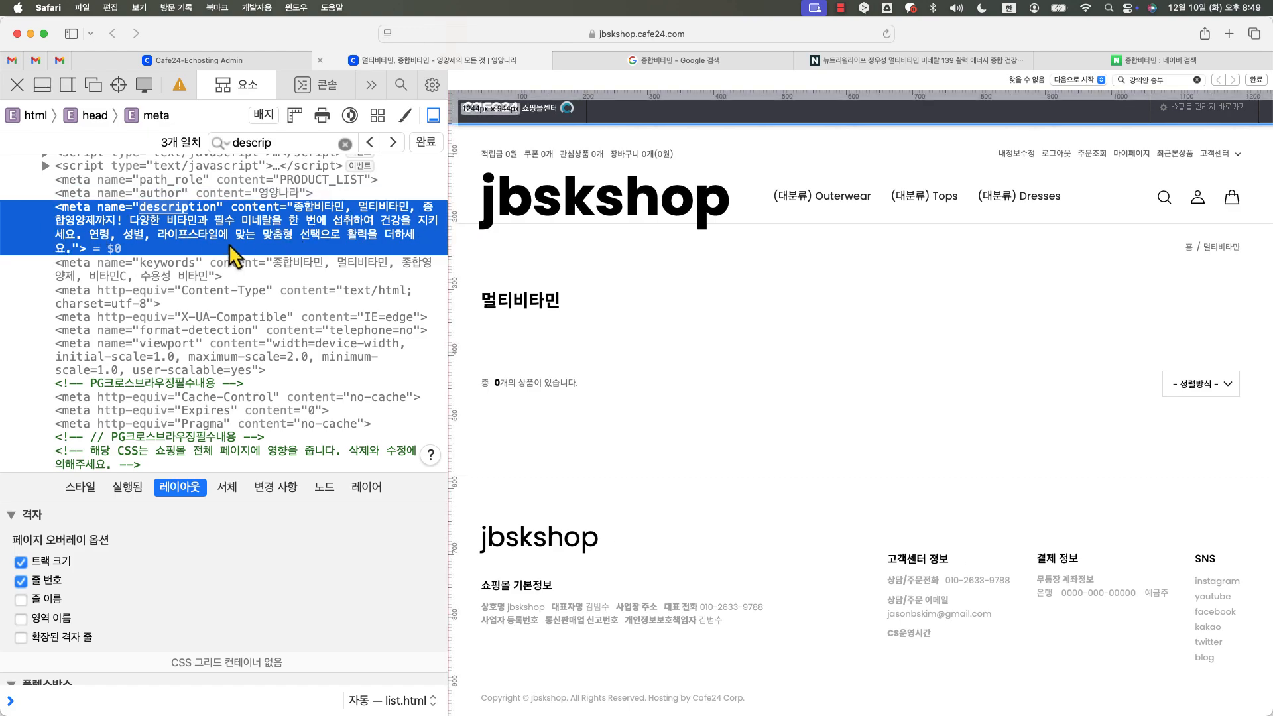
- Review the Keywords meta tag in the category's SEO settings and save the category information
{"action": "left_click", "coordinate": [262, 61]}
{"action": "left_click", "coordinate": [597, 573]}
{"action": "left_click_drag", "start_coordinate": [759, 571], "coordinate": [501, 545]}
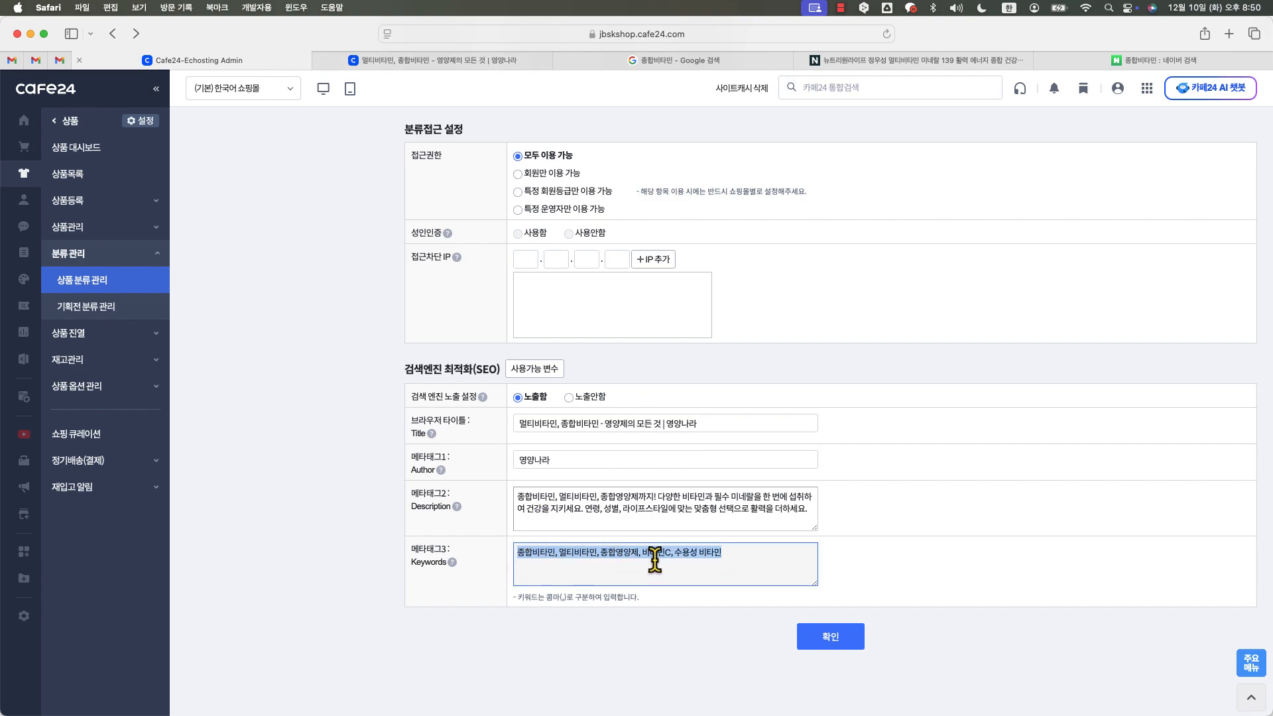
{"action": "left_click", "coordinate": [727, 555]}
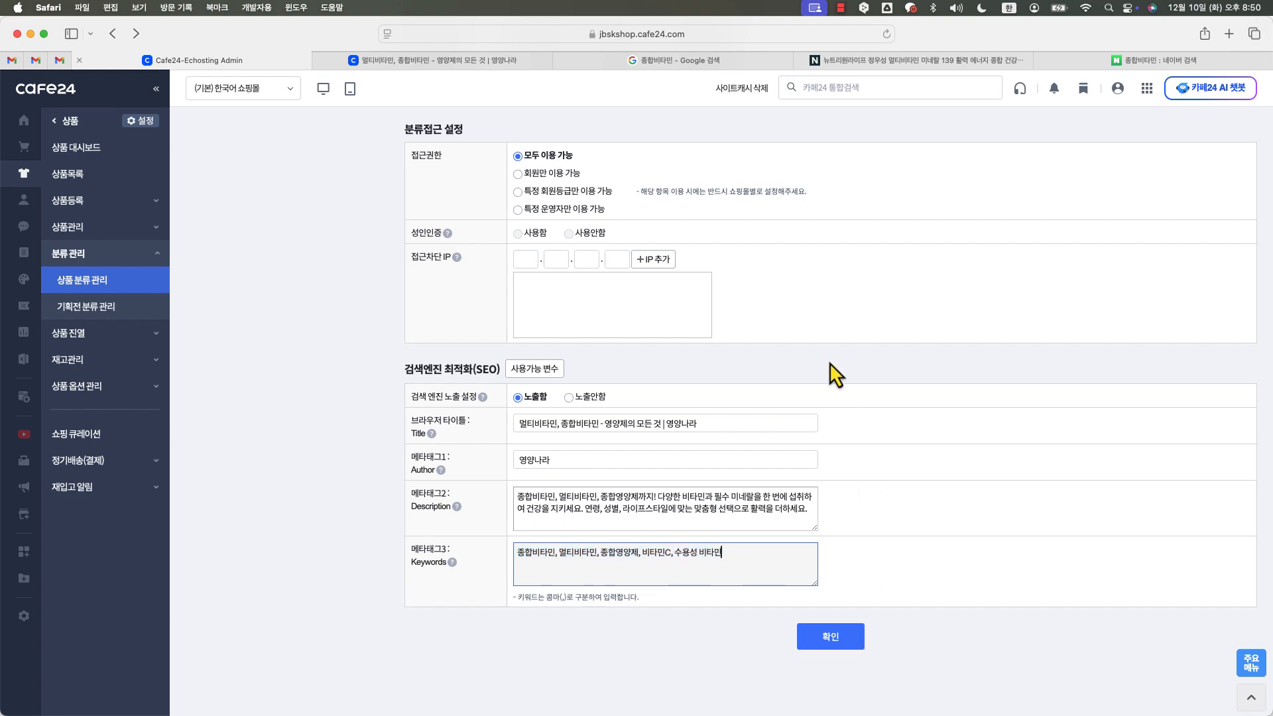
{"action": "left_click", "coordinate": [858, 644]}
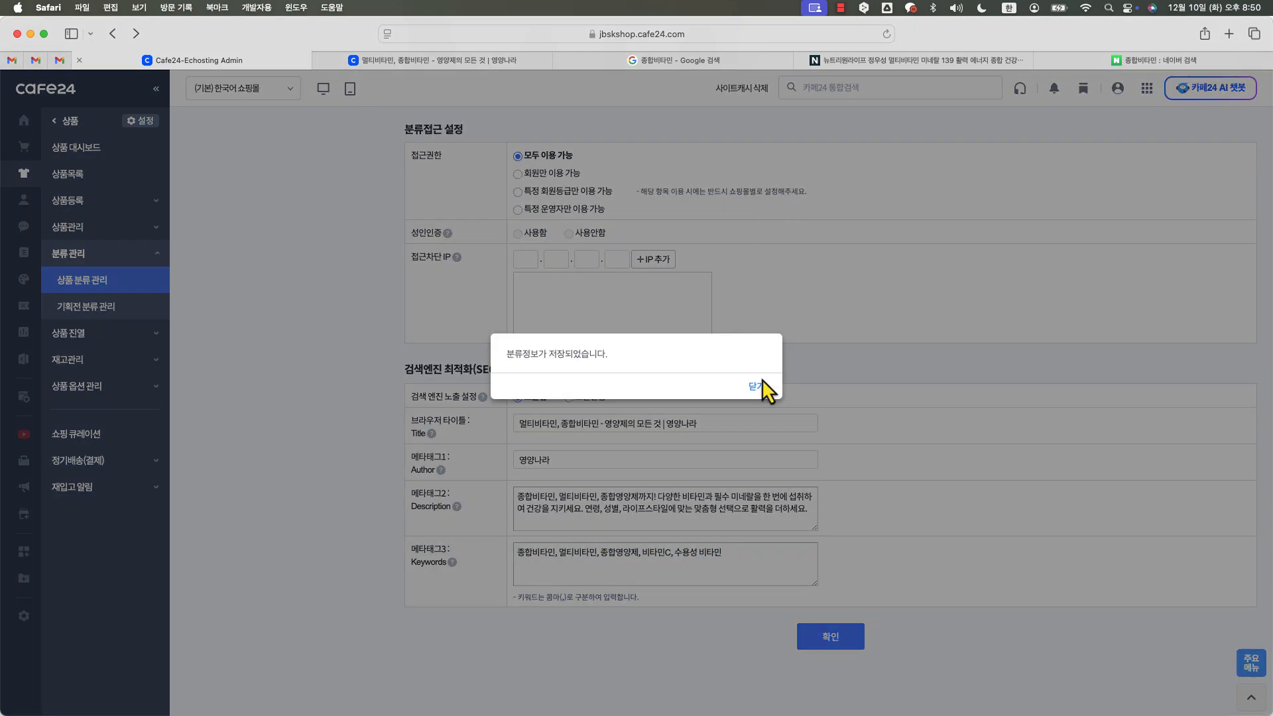
{"action": "left_click", "coordinate": [758, 388]}
- Delete the site cache for all screens (전체화면)
{"action": "left_click", "coordinate": [750, 91]}
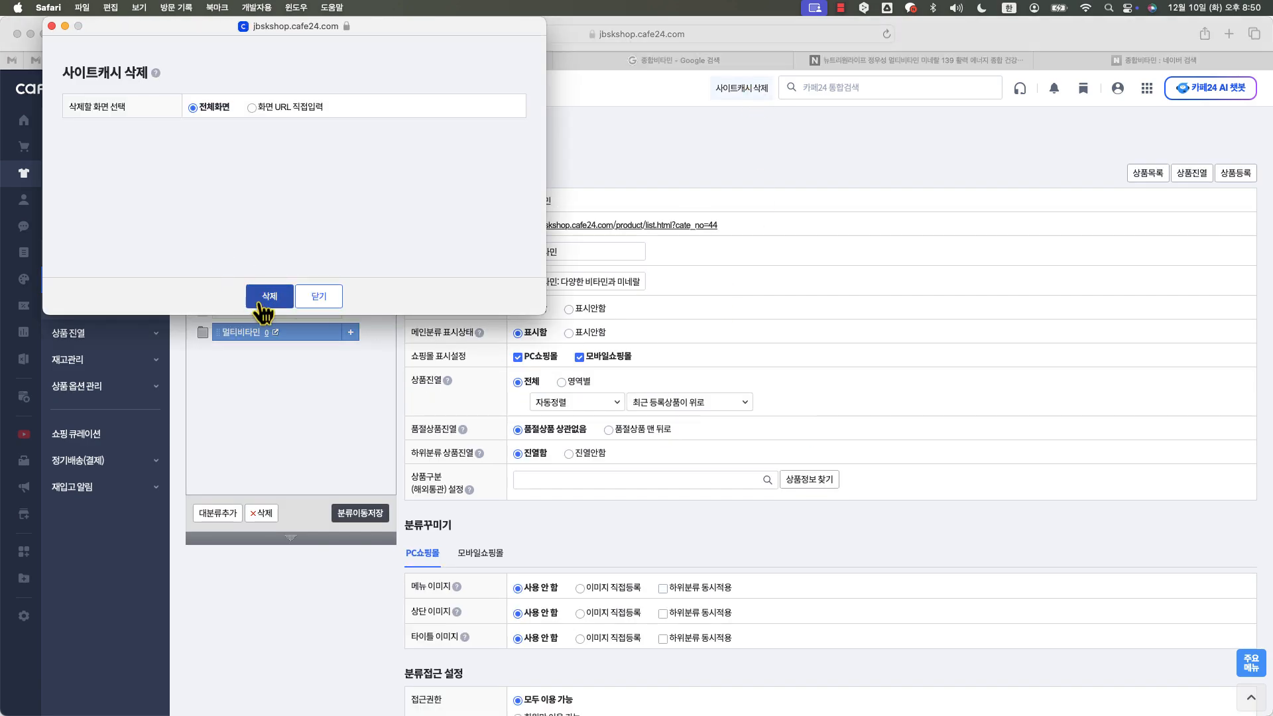
{"action": "left_click", "coordinate": [267, 300]}
{"action": "left_click", "coordinate": [414, 206]}
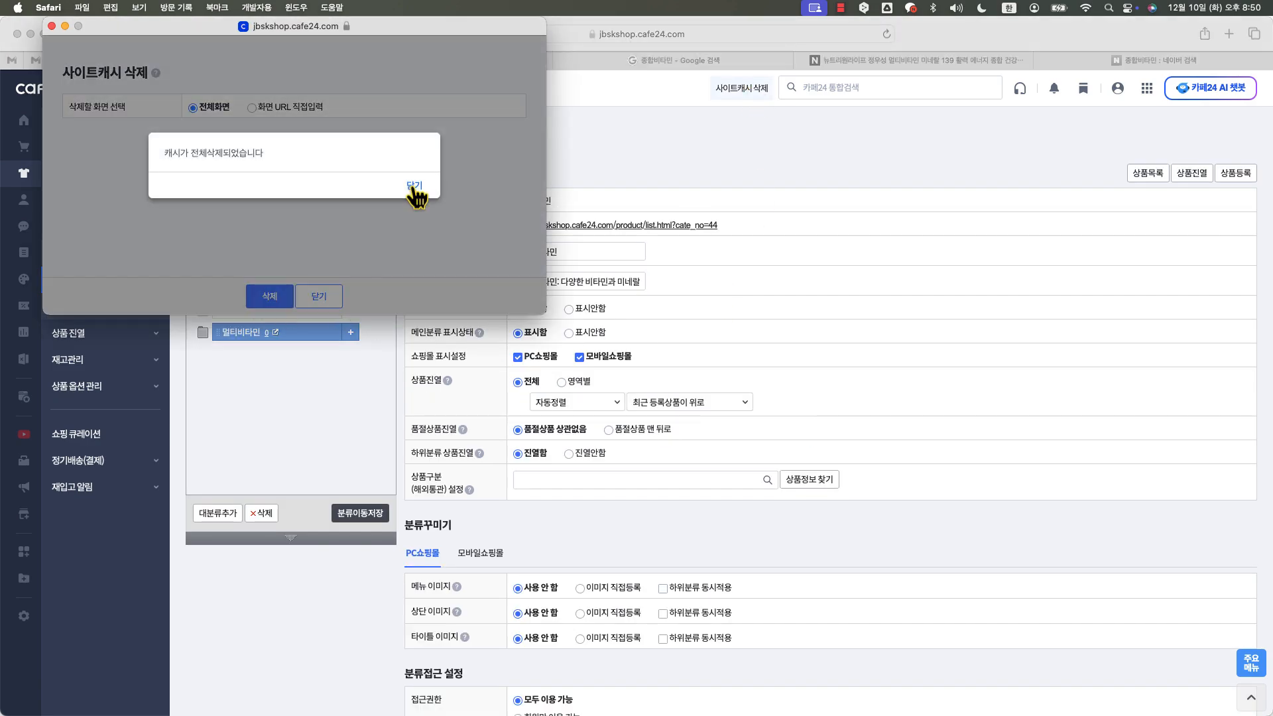
{"action": "left_click", "coordinate": [418, 192]}
- Inspect the HTML element of the 멀티비타민 heading on the storefront category page
{"action": "left_click", "coordinate": [398, 66]}
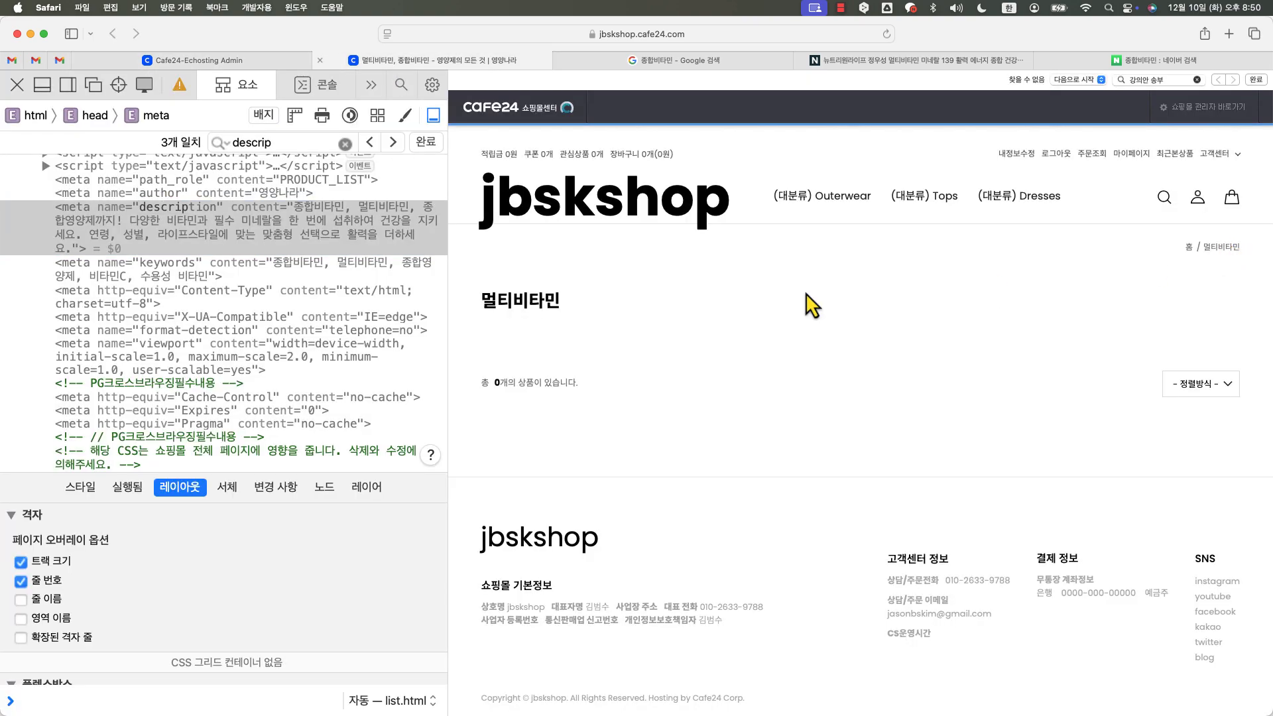
{"action": "right_click", "coordinate": [1220, 249]}
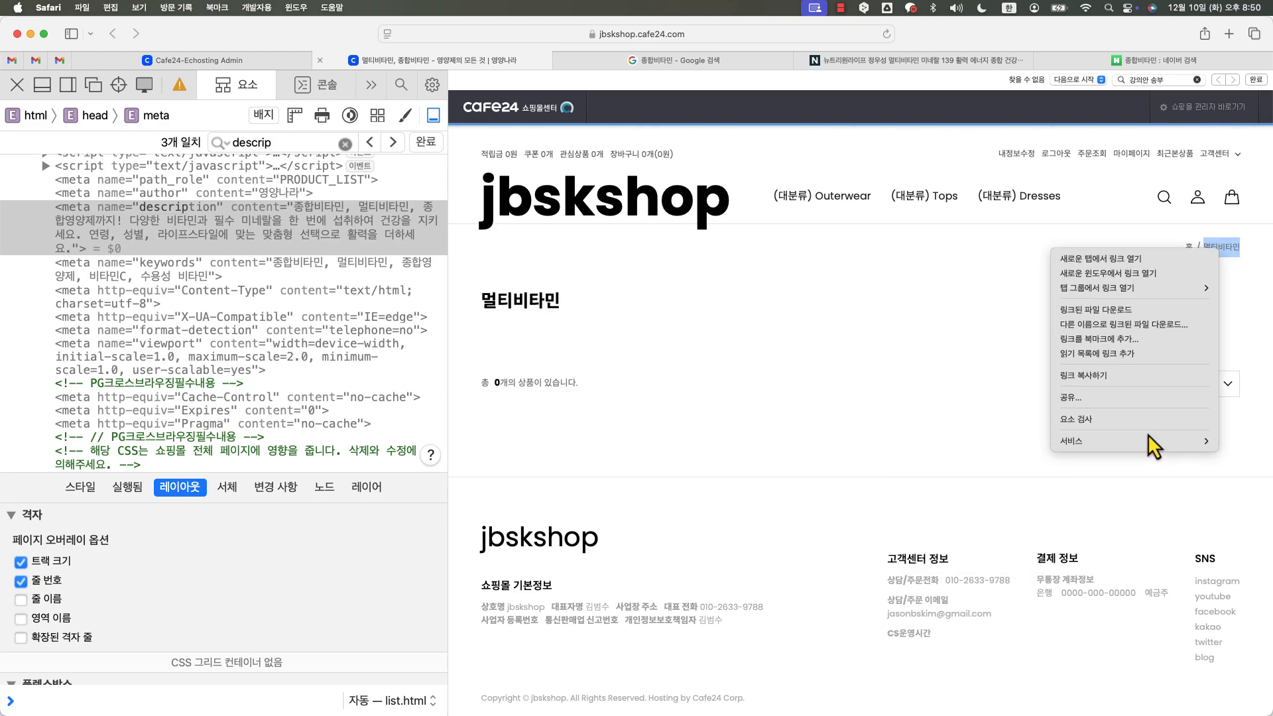
{"action": "left_click", "coordinate": [1240, 271]}
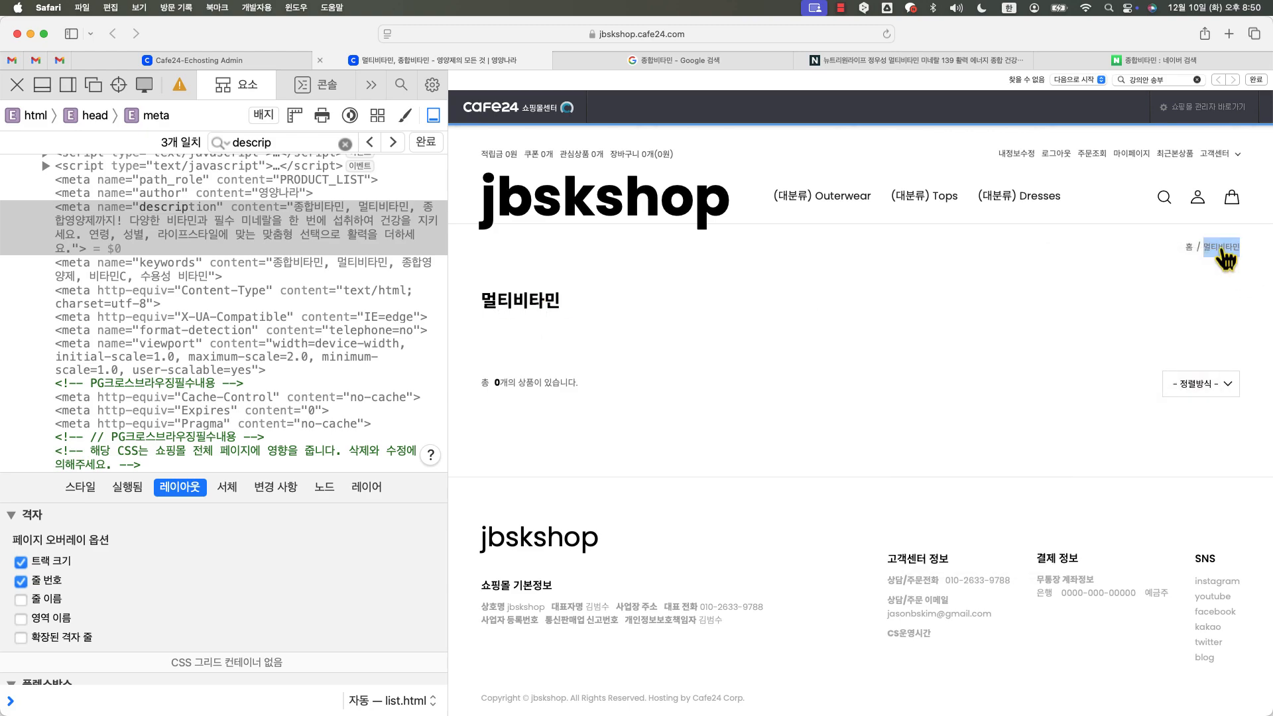
{"action": "right_click", "coordinate": [505, 299]}
{"action": "left_click", "coordinate": [534, 444]}
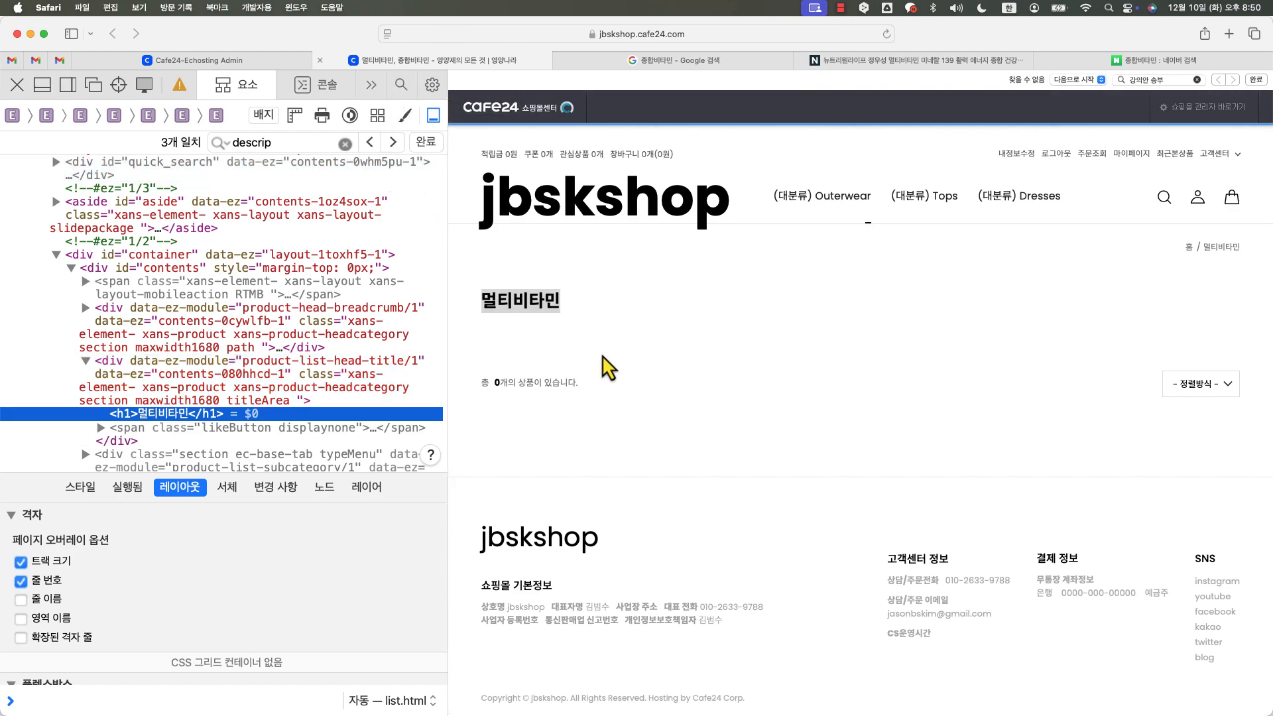
{"action": "scroll", "coordinate": [250, 432], "scroll_direction": "up", "scroll_amount": 1}
{"action": "scroll", "coordinate": [249, 431], "scroll_direction": "left", "scroll_amount": 1}
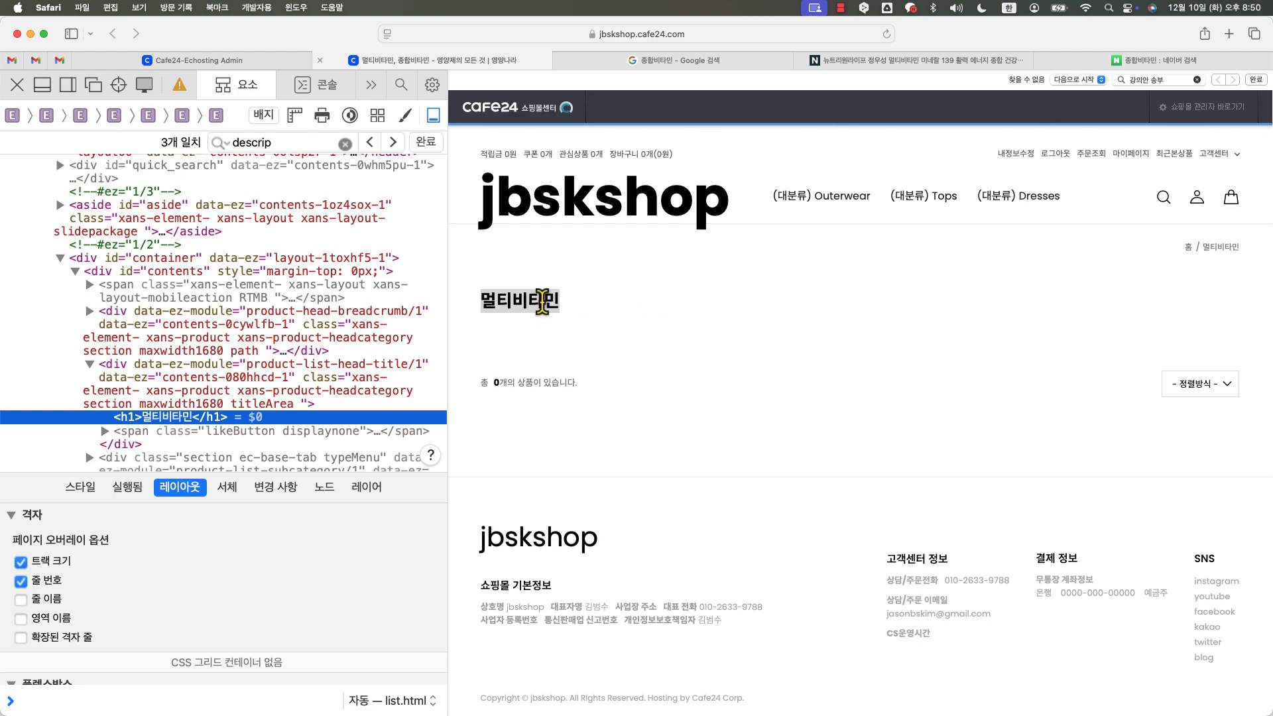
{"action": "left_click", "coordinate": [542, 302]}
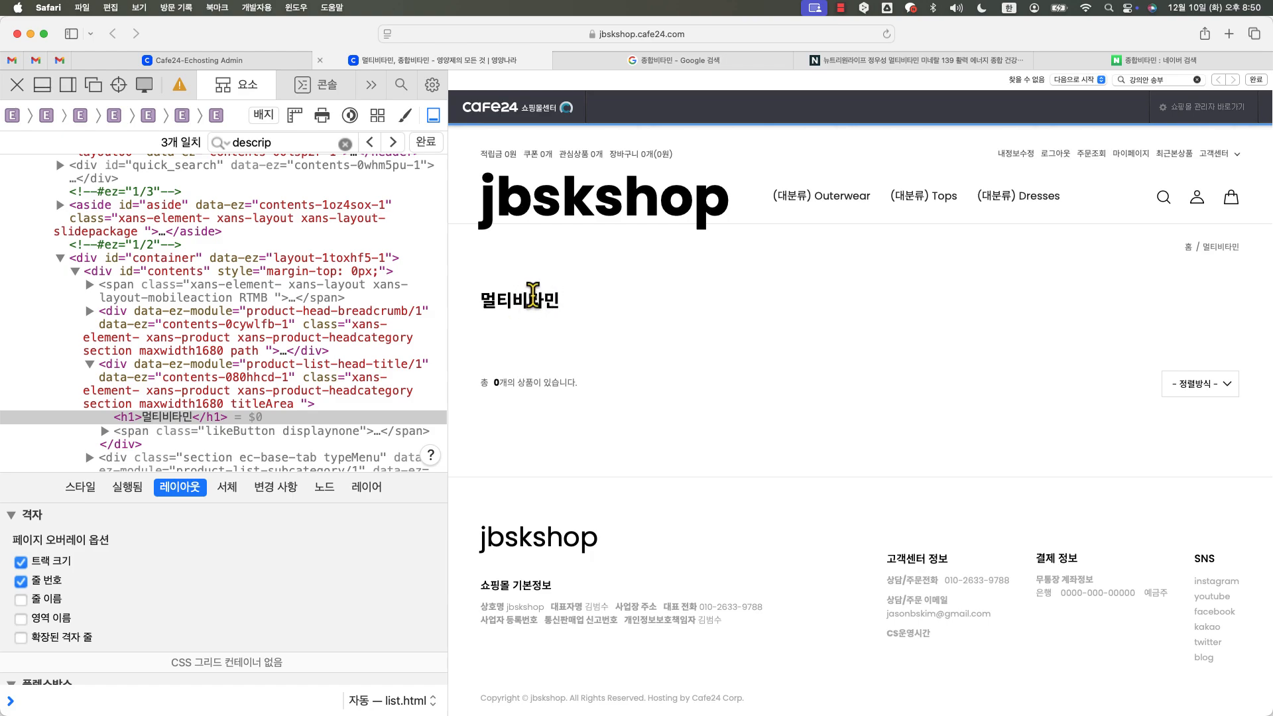
- Compare the storefront category page and its 멀티비타민 heading with the category's SEO settings in the admin
{"action": "scroll", "coordinate": [524, 299], "scroll_direction": "down", "scroll_amount": 1}
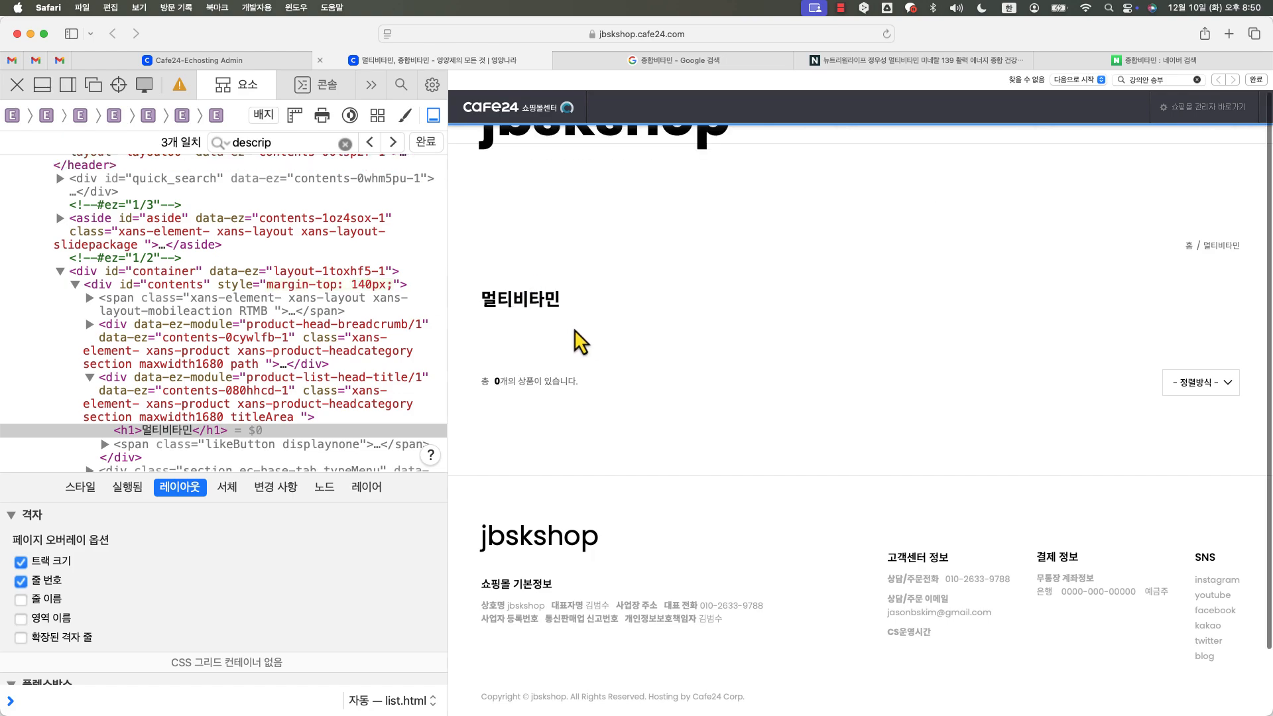
{"action": "scroll", "coordinate": [506, 330], "scroll_direction": "down", "scroll_amount": 1}
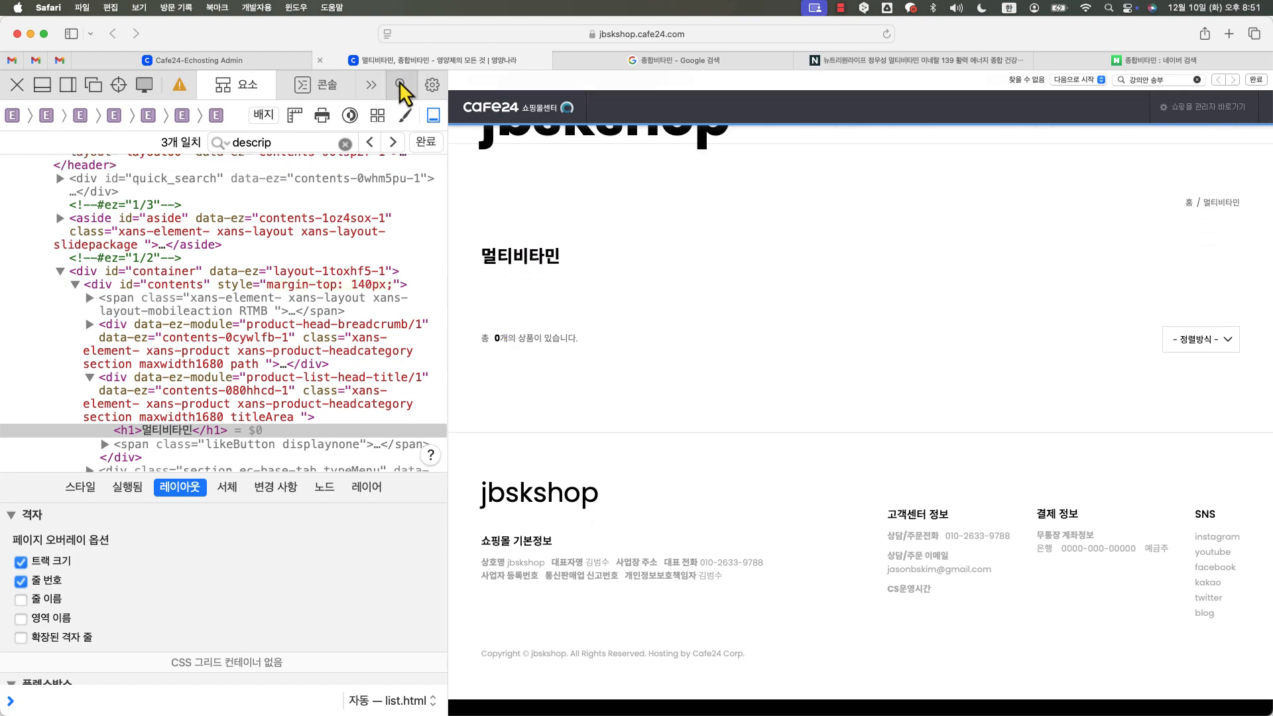
{"action": "left_click", "coordinate": [227, 60]}
{"action": "scroll", "coordinate": [900, 403], "scroll_direction": "down", "scroll_amount": 10}
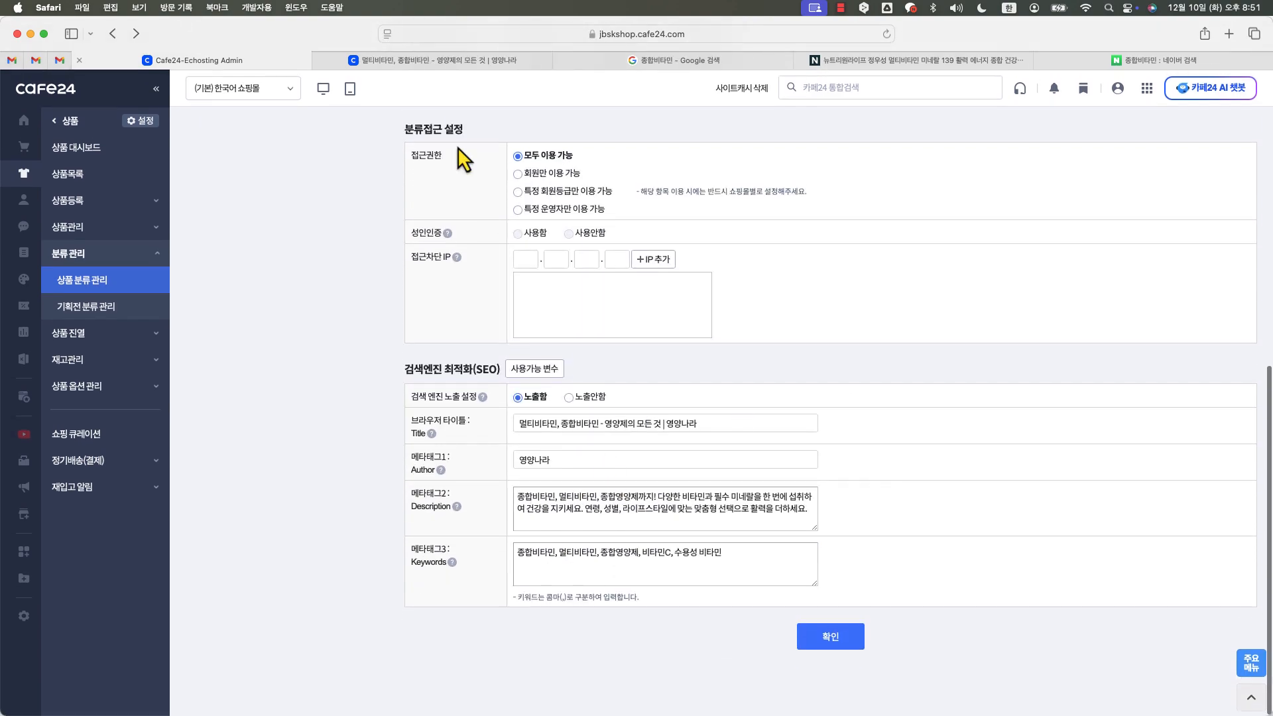
{"action": "left_click", "coordinate": [440, 60]}
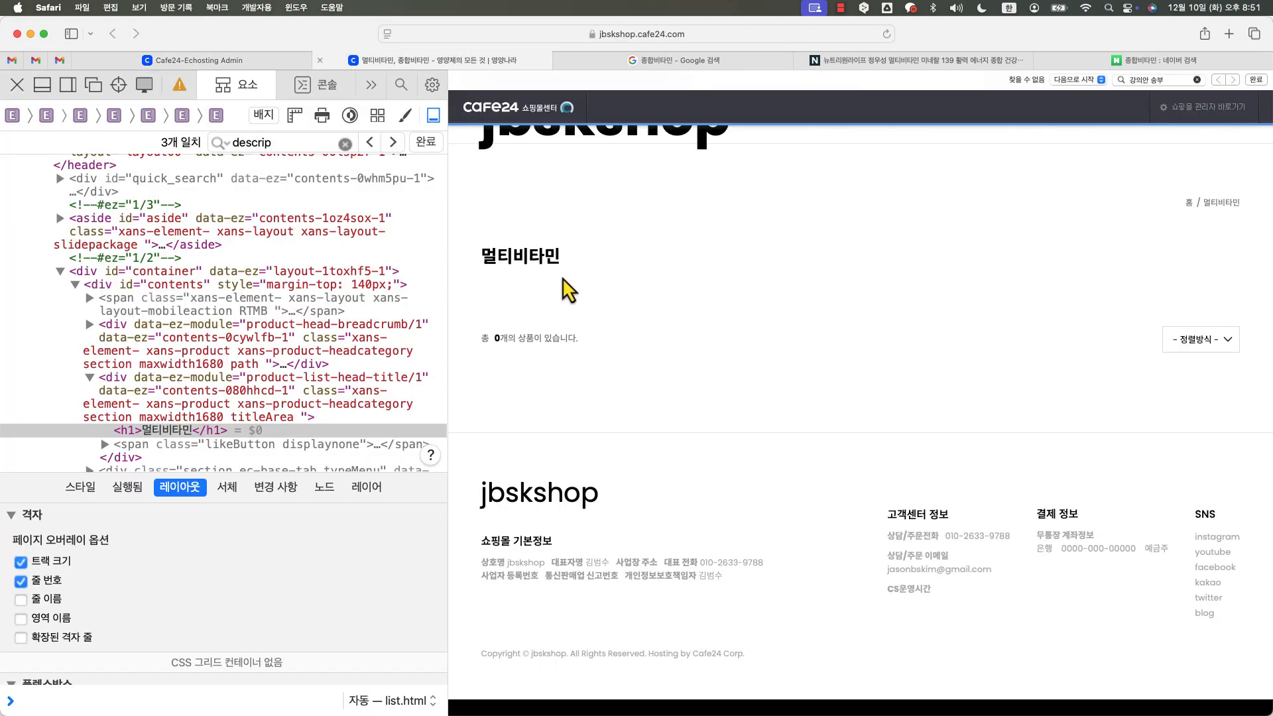
{"action": "scroll", "coordinate": [657, 250], "scroll_direction": "up", "scroll_amount": 1}
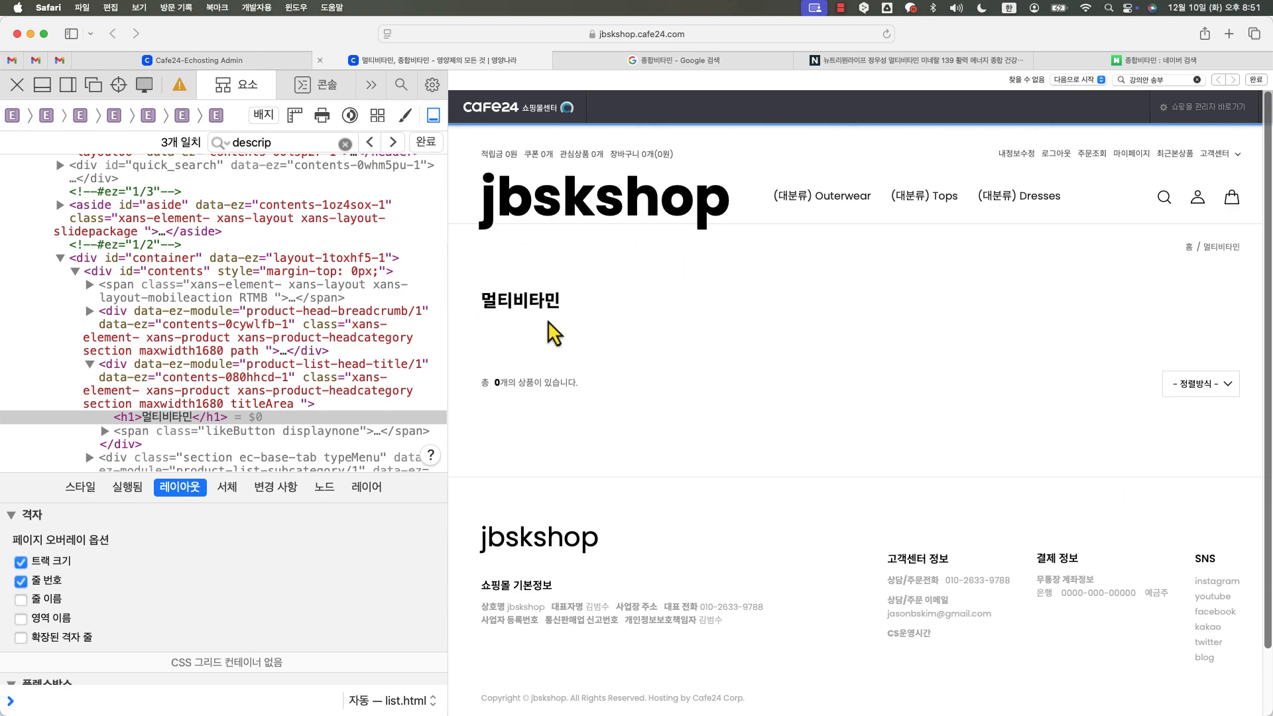
{"action": "left_click_drag", "start_coordinate": [481, 299], "coordinate": [589, 298]}
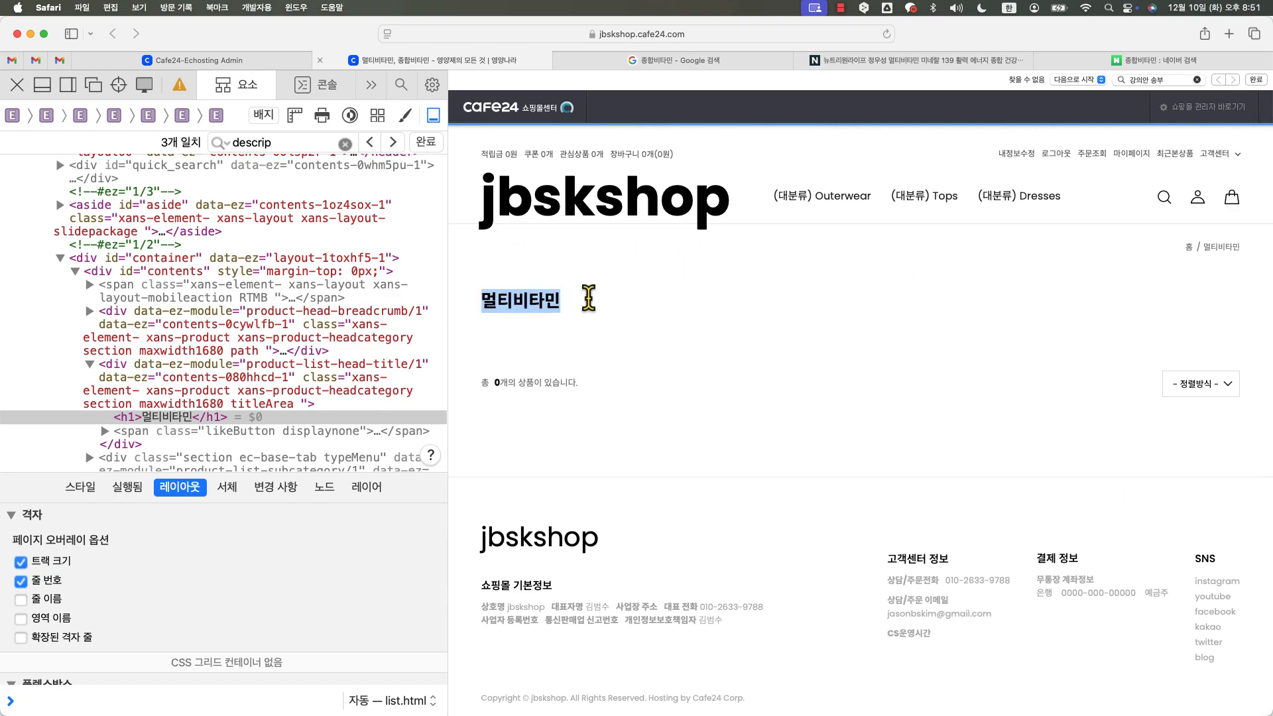
{"action": "left_click", "coordinate": [619, 335]}
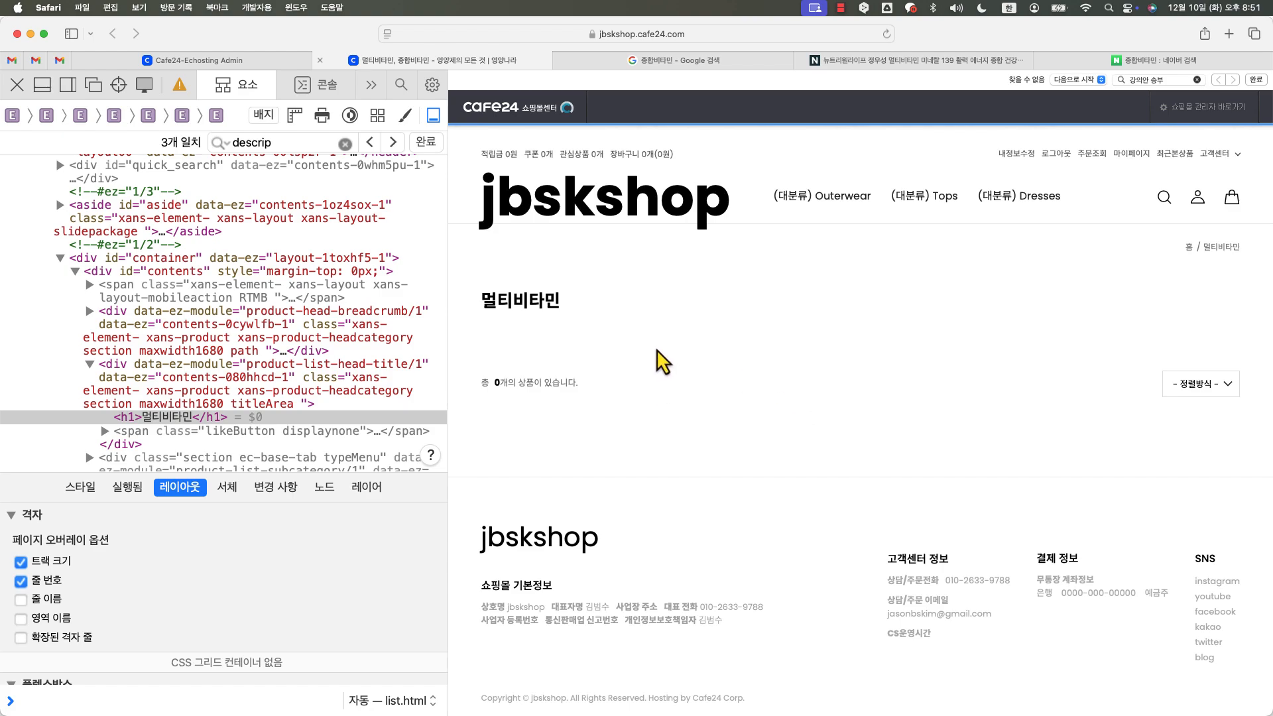
- Open the Costco Korea 멀티 비타민 result in a background tab from the Google results for 종합비타민, and examine its snippet
{"action": "left_click", "coordinate": [711, 62]}
{"action": "scroll", "coordinate": [61, 361], "scroll_direction": "up", "scroll_amount": 1}
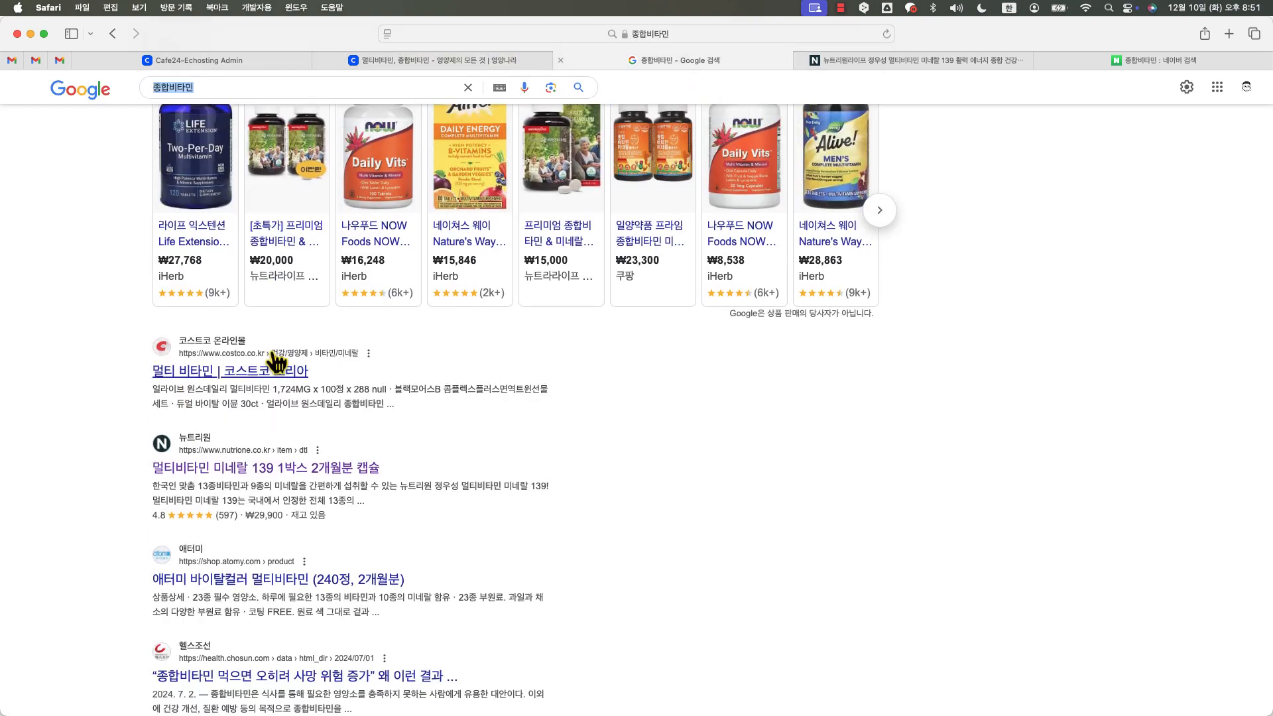
{"action": "scroll", "coordinate": [358, 351], "scroll_direction": "down", "scroll_amount": 1}
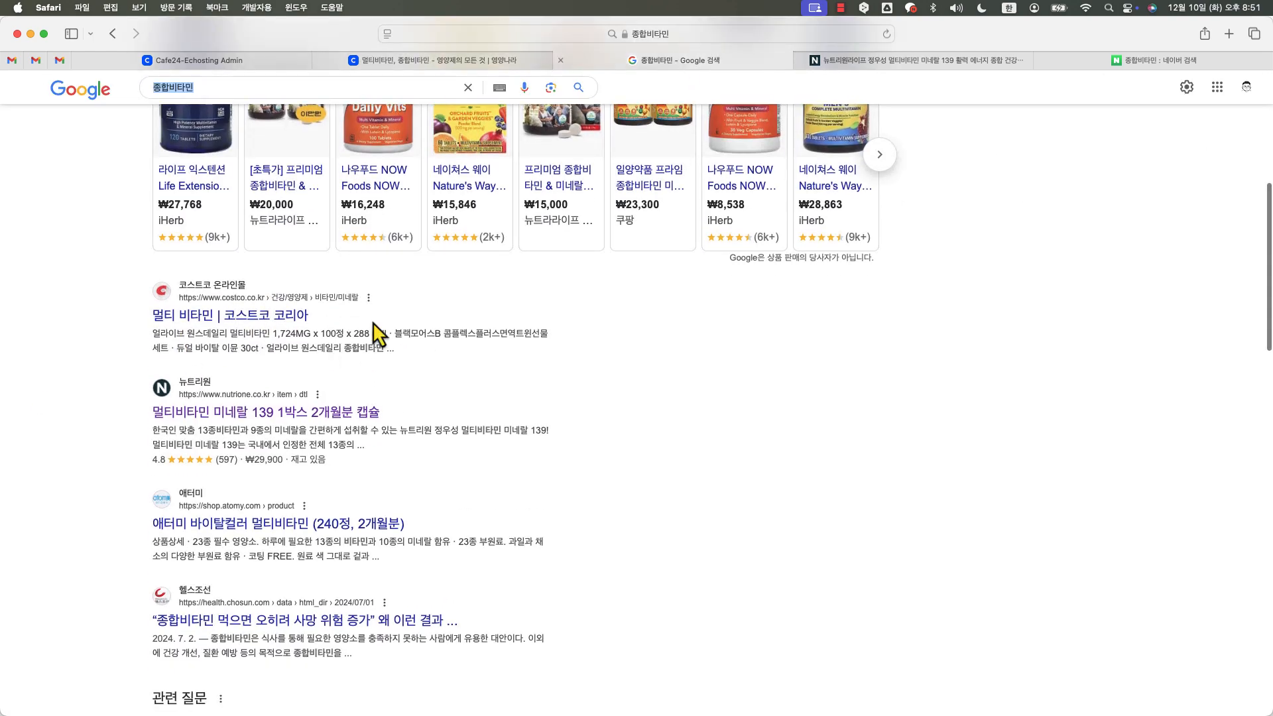
{"action": "left_click", "coordinate": [260, 315], "text": "super"}
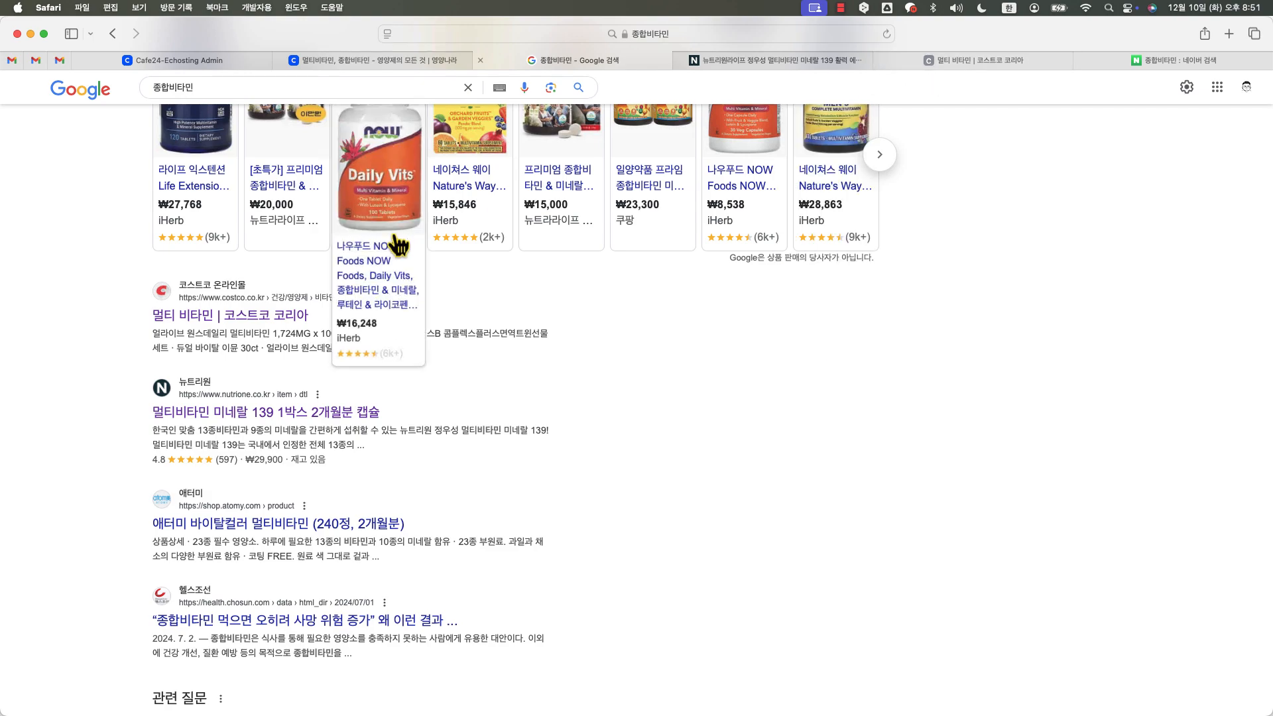
{"action": "scroll", "coordinate": [205, 322], "scroll_direction": "down", "scroll_amount": 1}
{"action": "scroll", "coordinate": [49, 258], "scroll_direction": "up", "scroll_amount": 5}
{"action": "scroll", "coordinate": [49, 257], "scroll_direction": "down", "scroll_amount": 6}
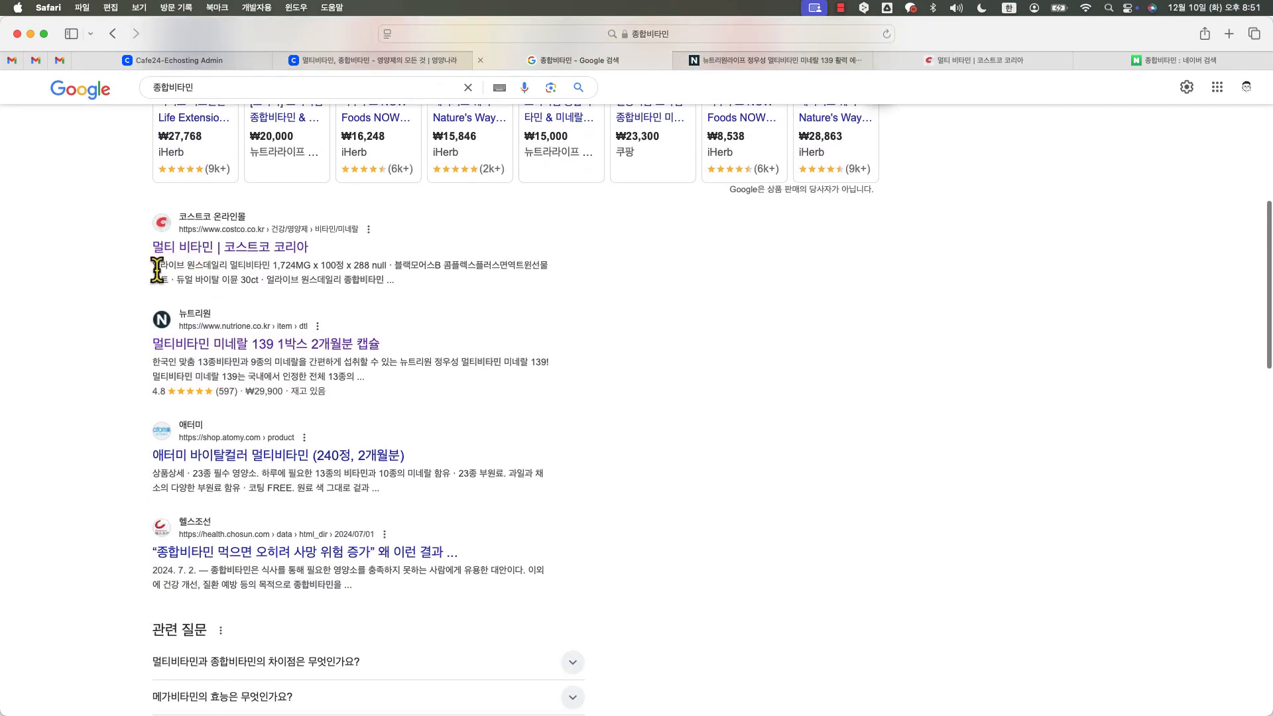
{"action": "left_click_drag", "start_coordinate": [510, 289], "coordinate": [141, 277]}
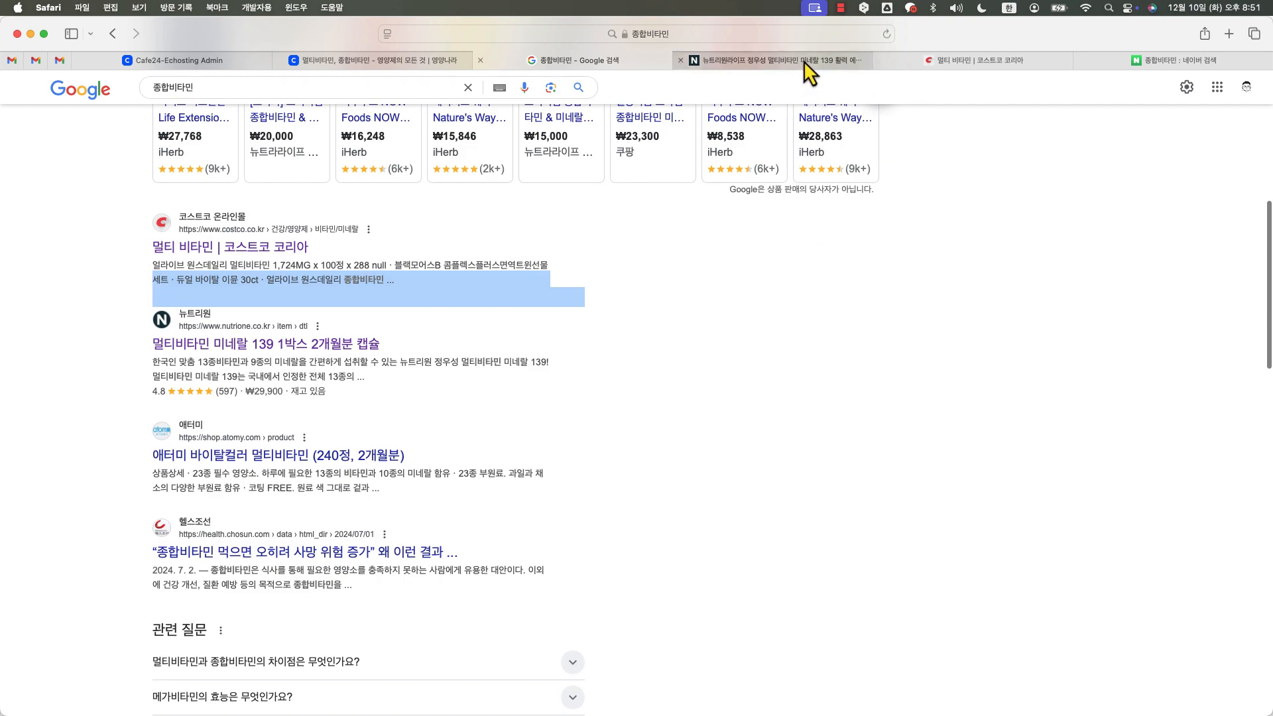
- Examine the product listing on Costco Korea's 멀티 비타민 category page
{"action": "left_click", "coordinate": [969, 61]}
{"action": "scroll", "coordinate": [594, 252], "scroll_direction": "down", "scroll_amount": 2}
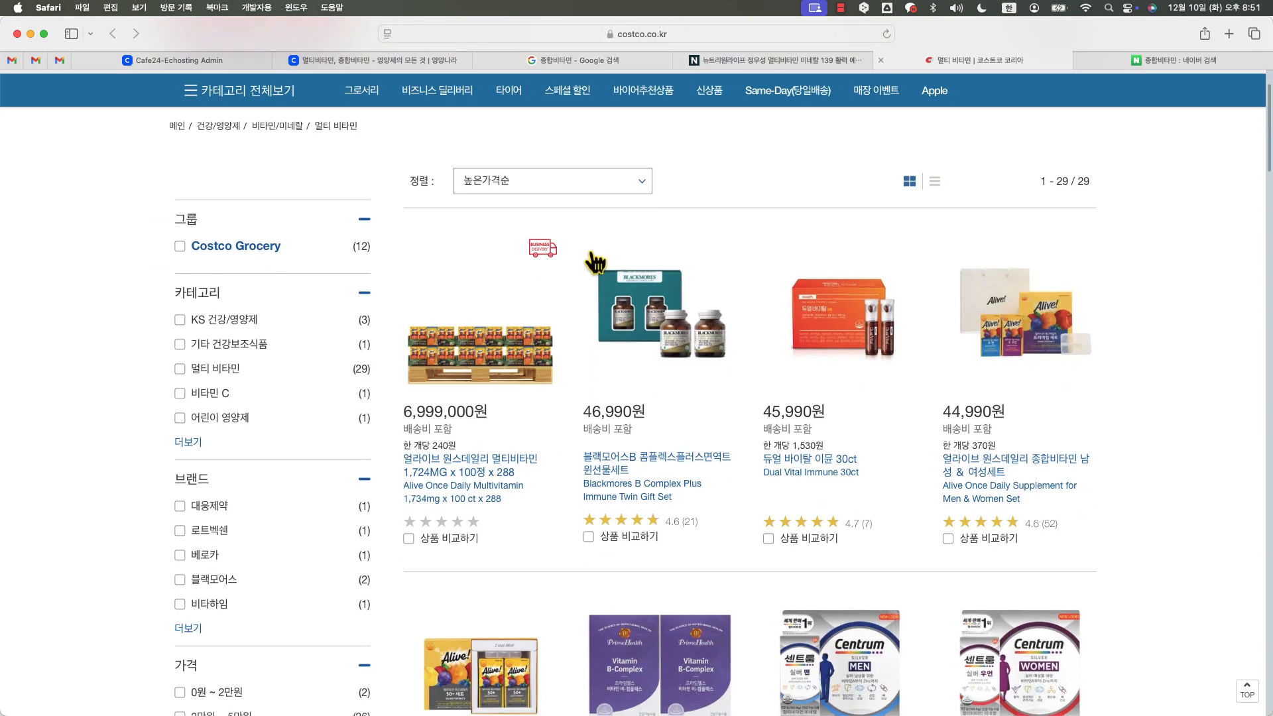
{"action": "scroll", "coordinate": [821, 327], "scroll_direction": "down", "scroll_amount": 10}
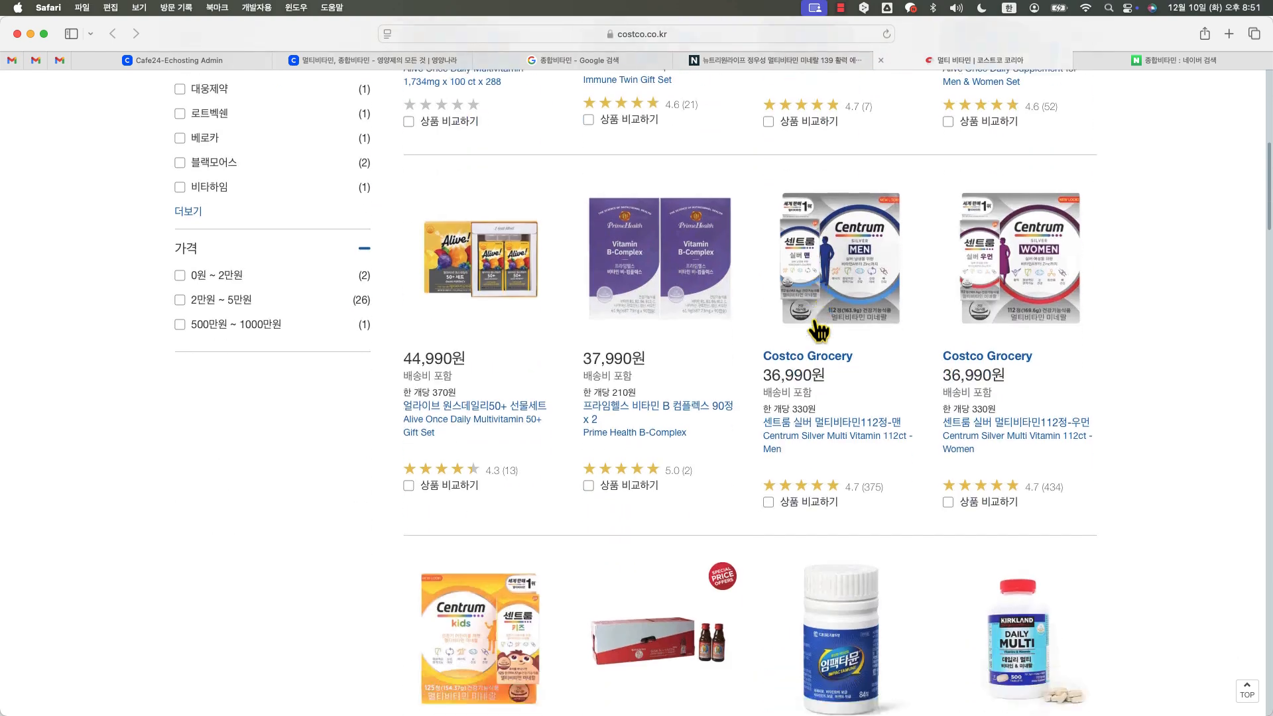
- Open the Web Inspector on Costco Korea's 멀티 비타민 category page and expand the page's head element
{"action": "scroll", "coordinate": [819, 330], "scroll_direction": "down", "scroll_amount": 5}
{"action": "scroll", "coordinate": [376, 273], "scroll_direction": "up", "scroll_amount": 15}
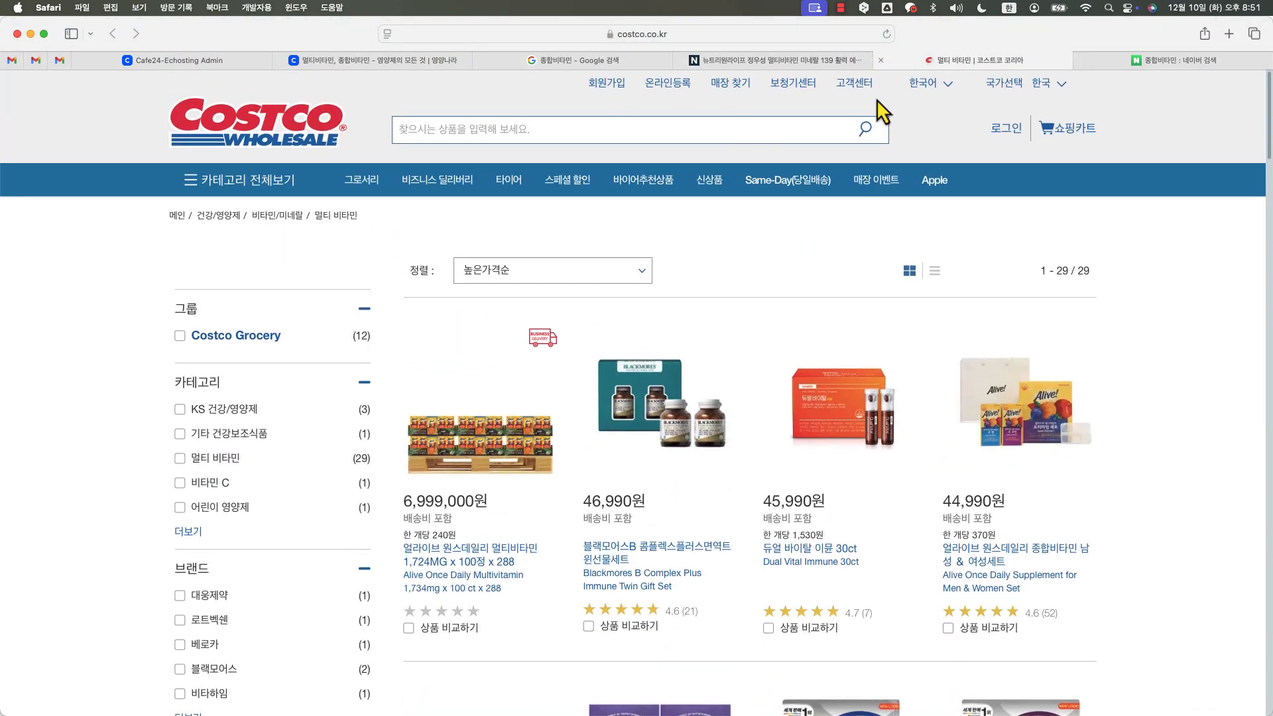
{"action": "key", "text": "alt+super+i"}
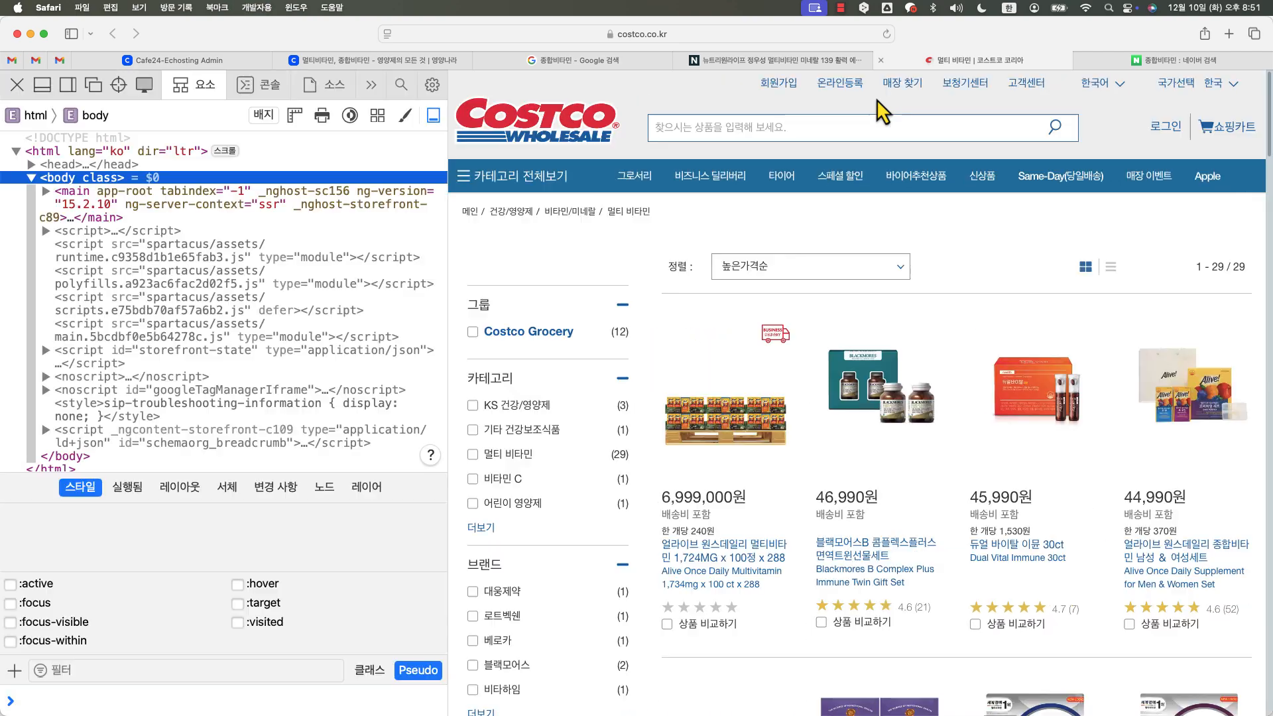
{"action": "left_click", "coordinate": [89, 165]}
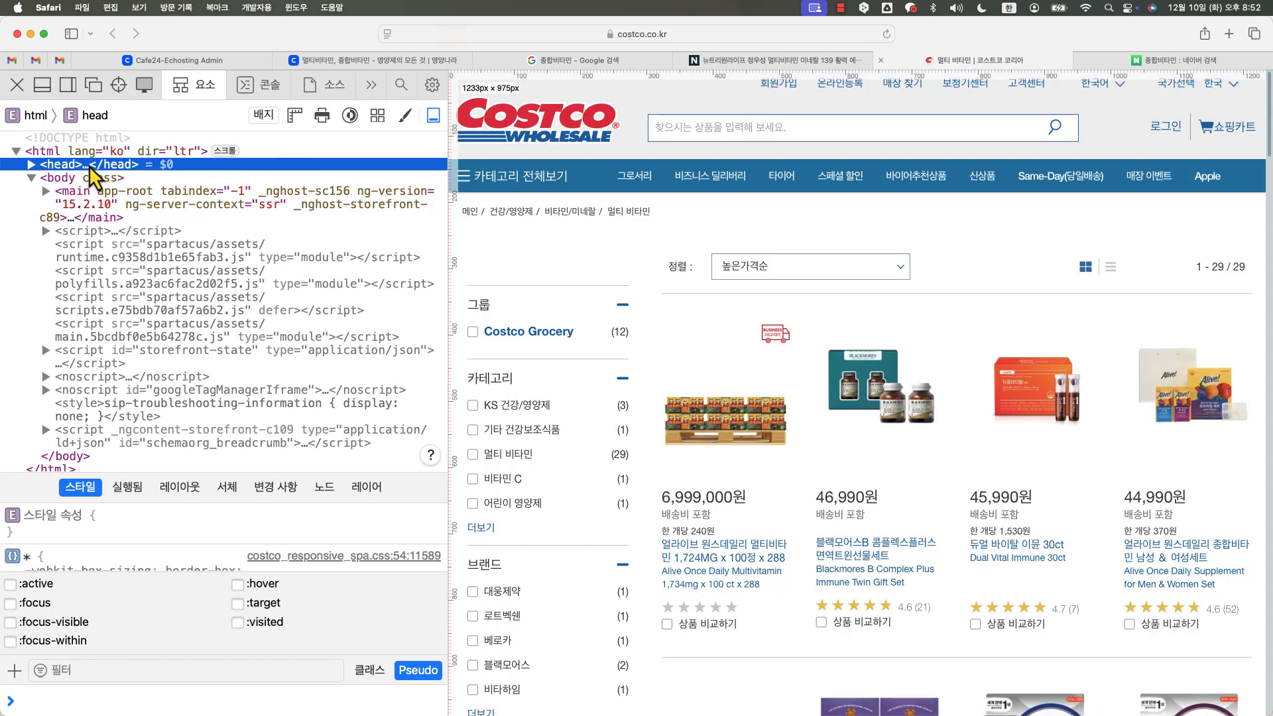
{"action": "left_click", "coordinate": [33, 167]}
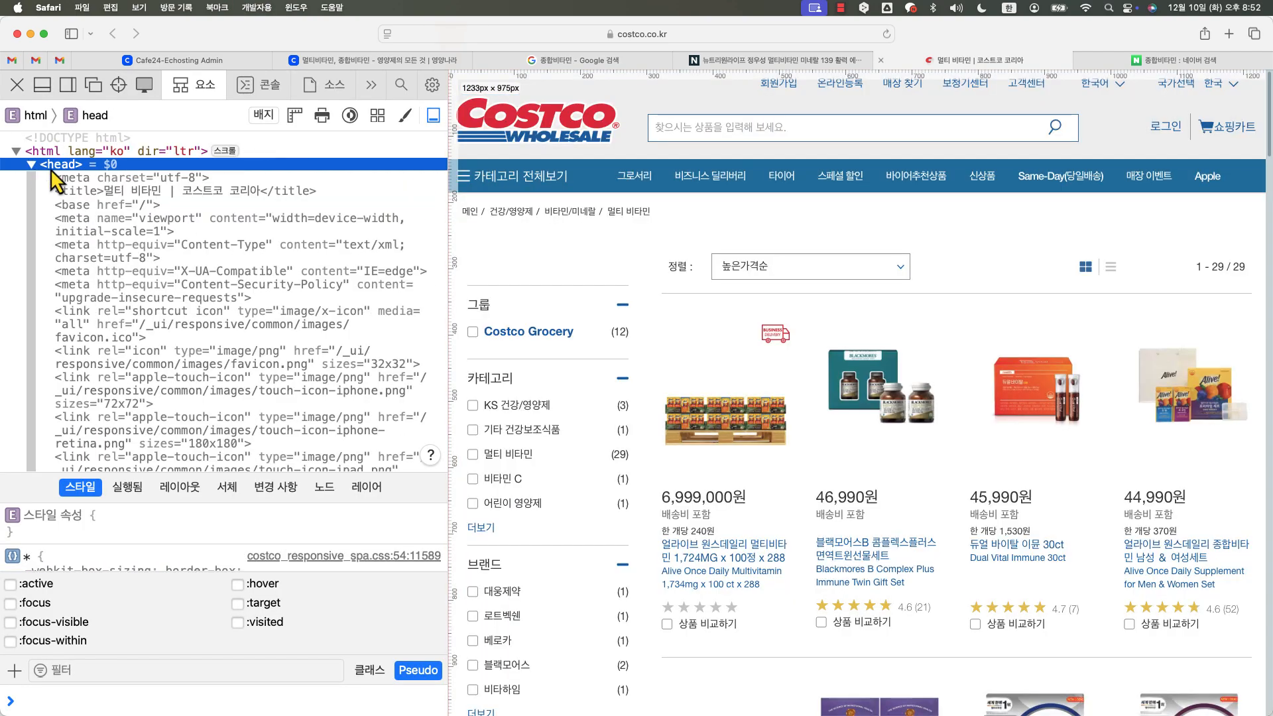
- Find "descrip" in the page source and compare the description meta tag with the breadcrumb path on the Costco page
{"action": "key", "text": "super+f"}
{"action": "type", "text": "descrip"}
{"action": "left_click", "coordinate": [313, 176]}
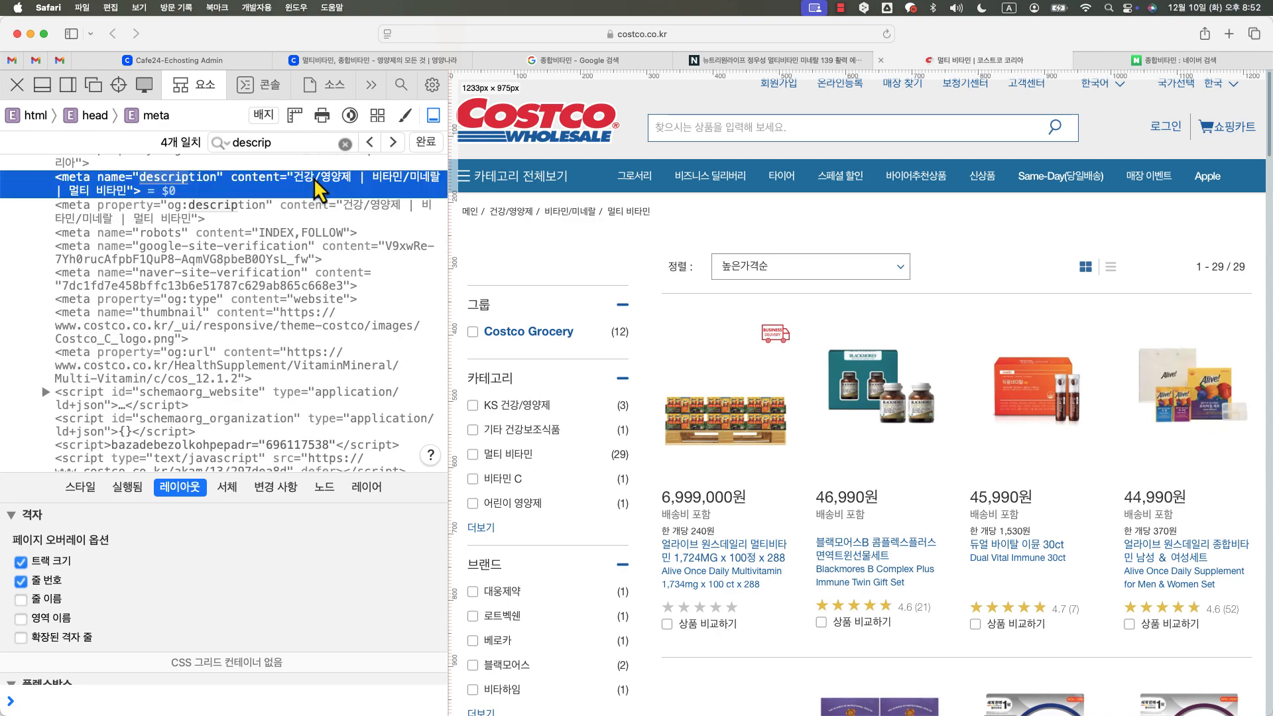
{"action": "scroll", "coordinate": [318, 193], "scroll_direction": "up", "scroll_amount": 2}
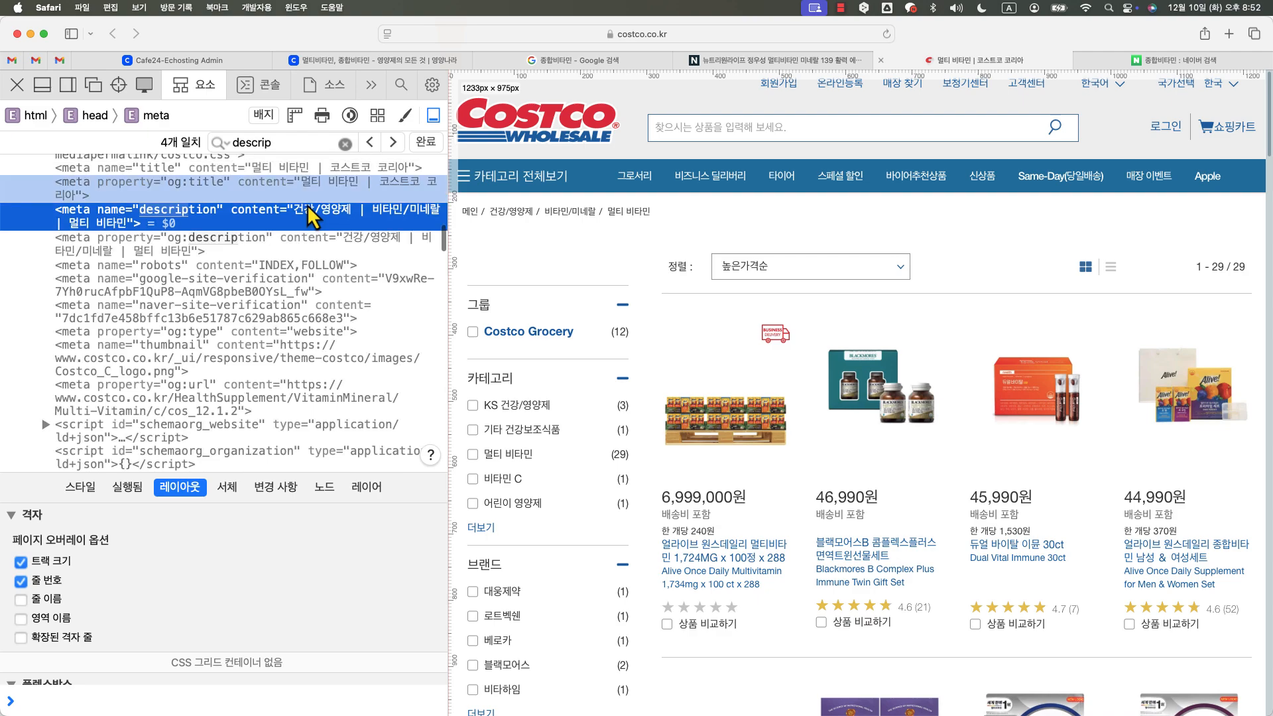
{"action": "scroll", "coordinate": [321, 235], "scroll_direction": "up", "scroll_amount": 1}
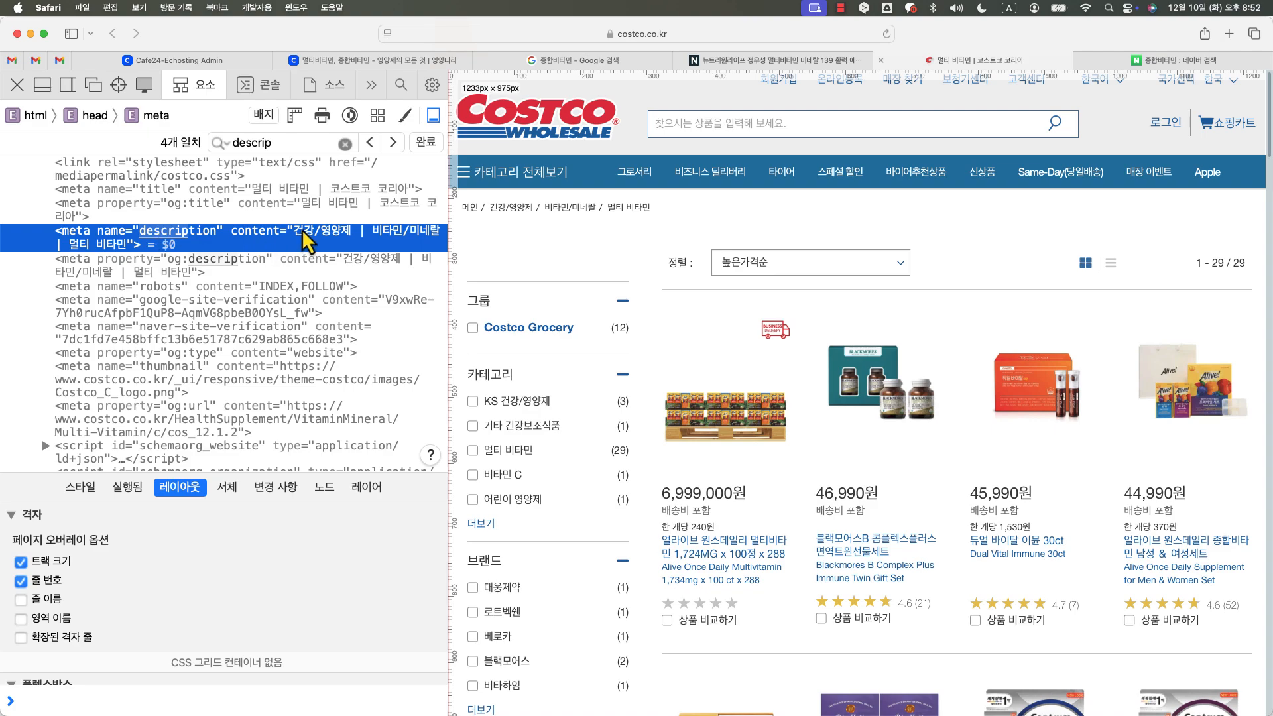
{"action": "scroll", "coordinate": [303, 232], "scroll_direction": "down", "scroll_amount": 1}
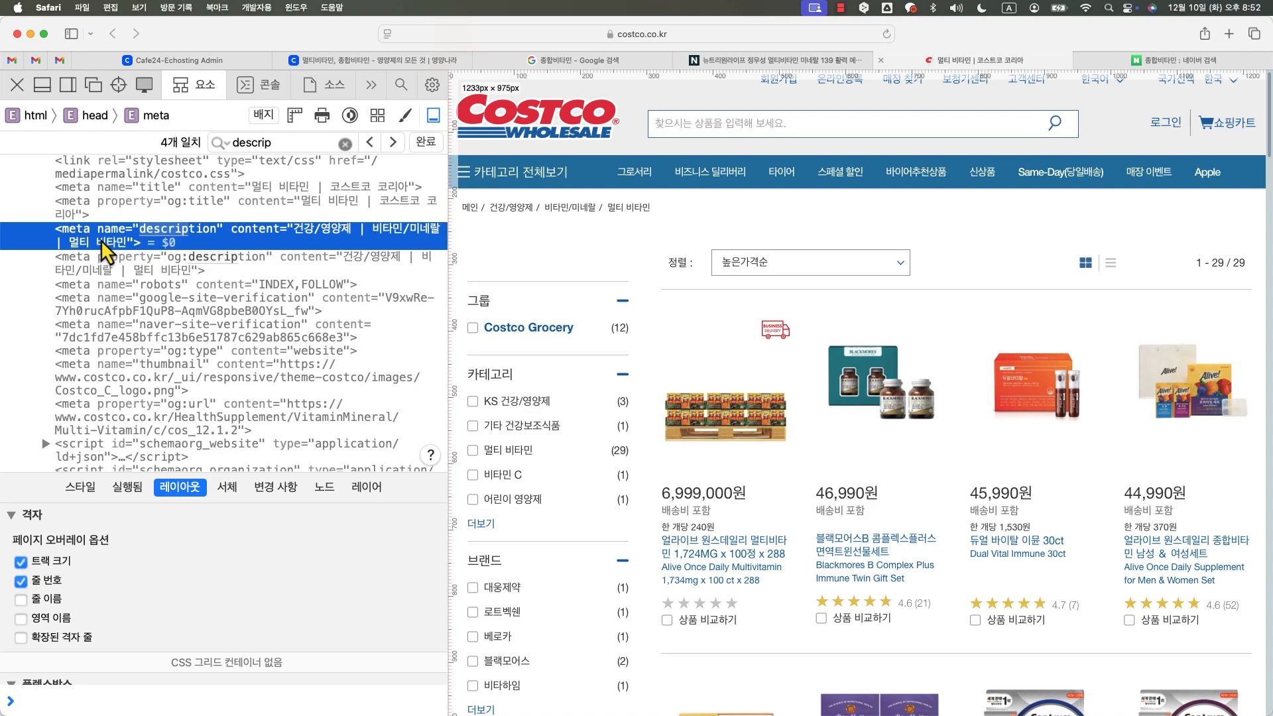
{"action": "left_click", "coordinate": [515, 248]}
{"action": "left_click_drag", "start_coordinate": [690, 211], "coordinate": [494, 213]}
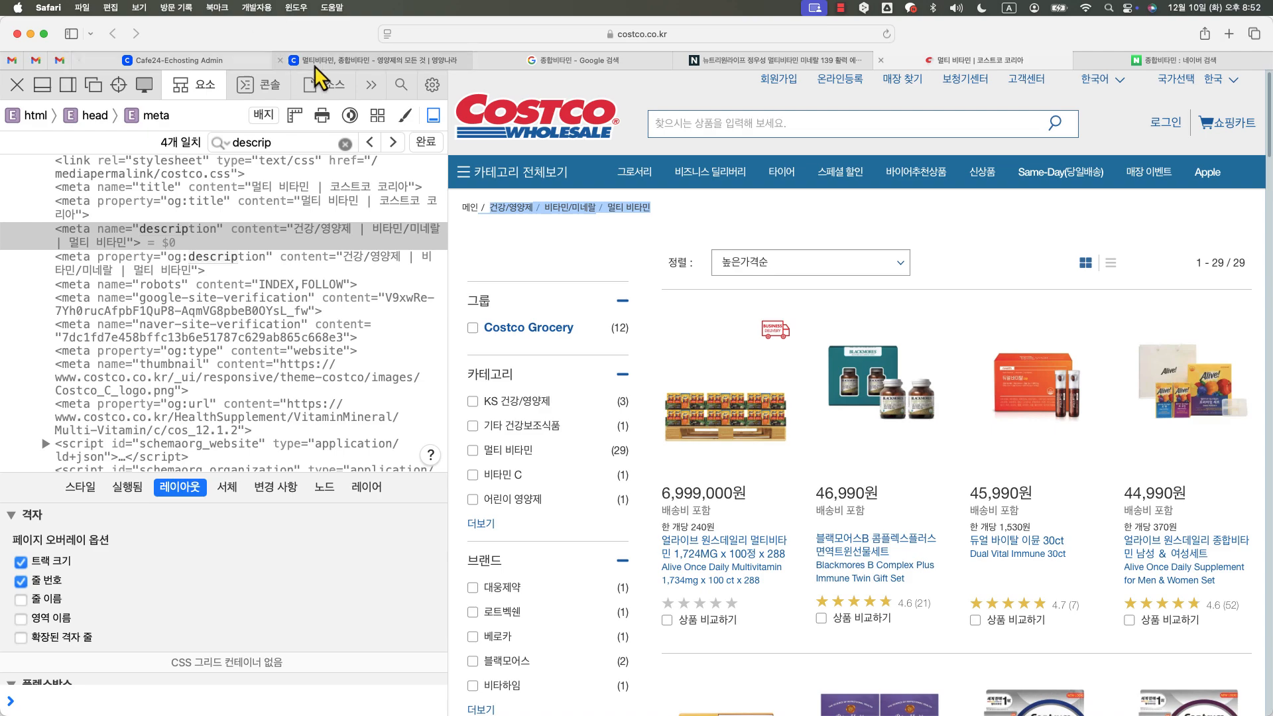
- Switch to the Cafe24 admin and highlight the Description meta tag text in the category's SEO settings
{"action": "left_click", "coordinate": [179, 61]}
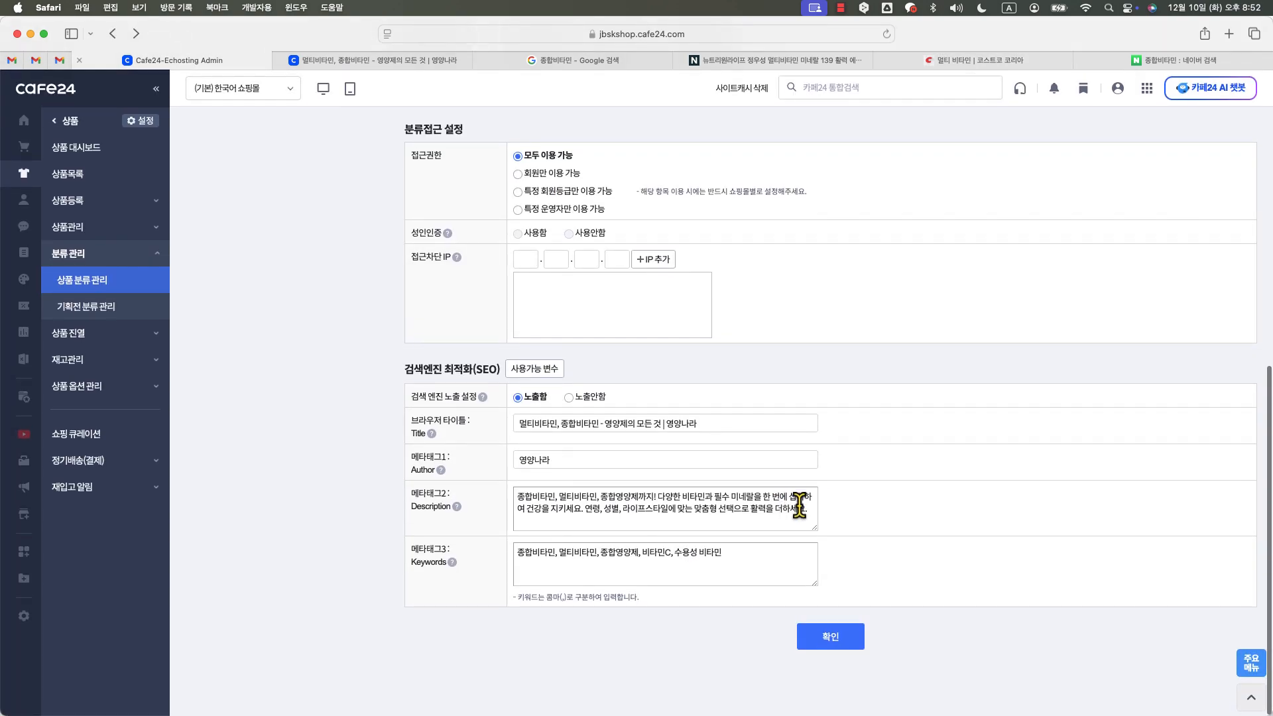
{"action": "left_click_drag", "start_coordinate": [804, 507], "coordinate": [517, 488]}
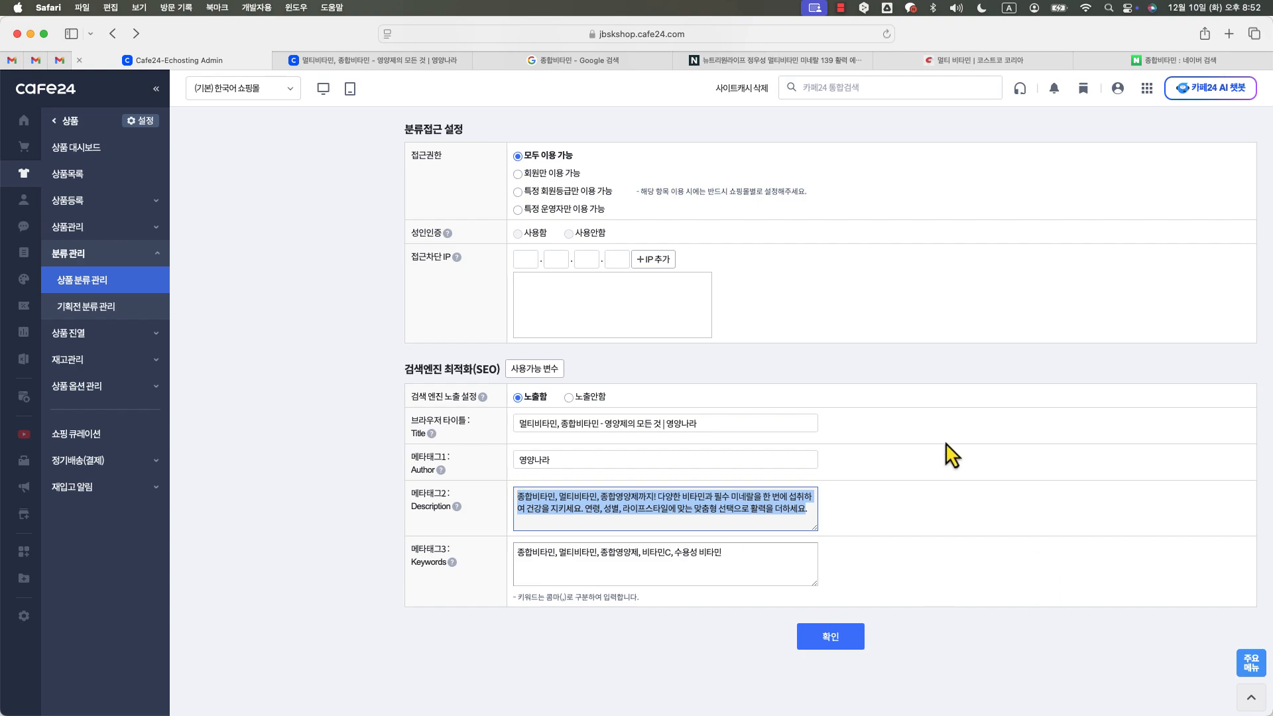
- Return to the Google results for 종합비타민 and re-examine the snippet under the Costco 멀티 비타민 result
{"action": "scroll", "coordinate": [221, 460], "scroll_direction": "down", "scroll_amount": 1}
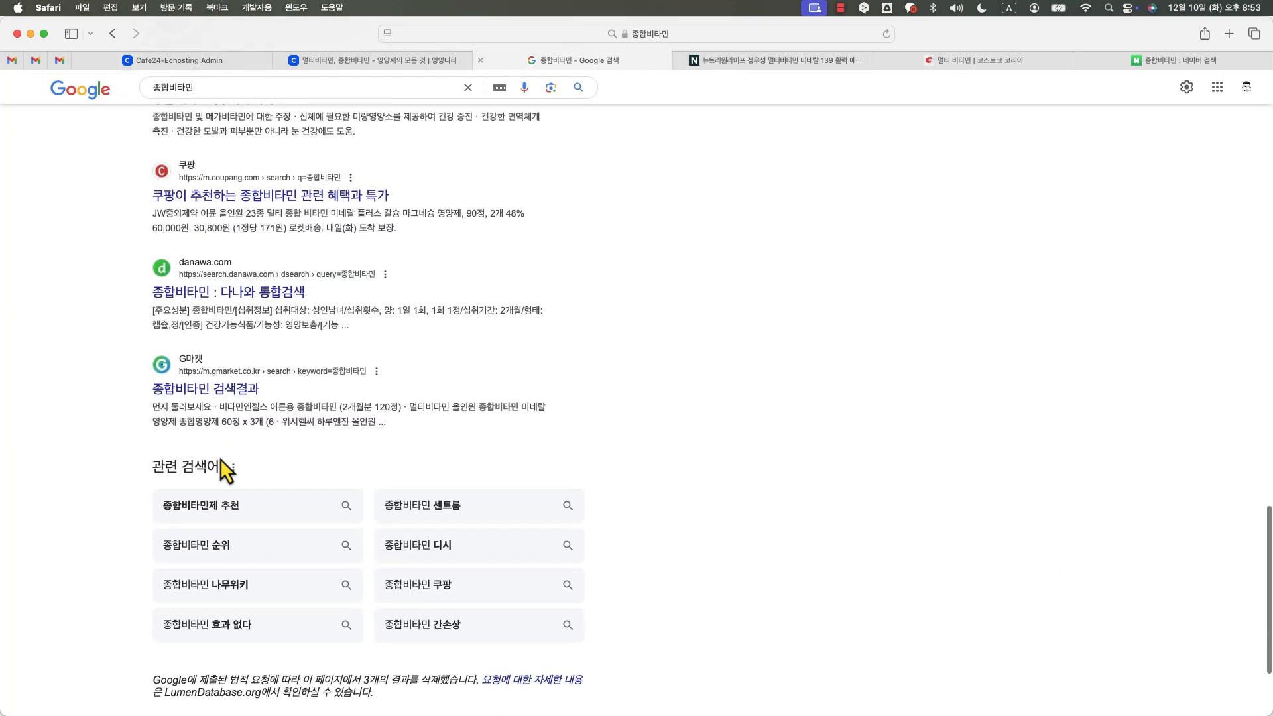
{"action": "scroll", "coordinate": [221, 459], "scroll_direction": "up", "scroll_amount": 4}
{"action": "scroll", "coordinate": [221, 468], "scroll_direction": "up", "scroll_amount": 10}
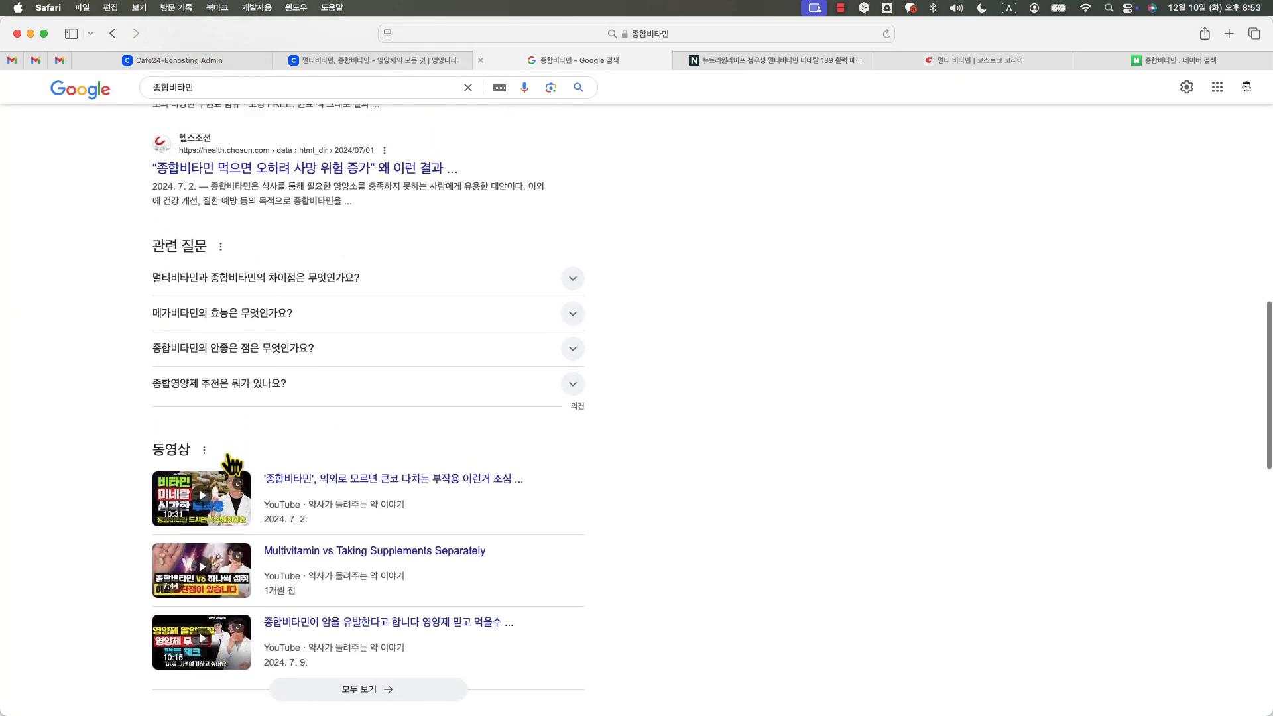
{"action": "scroll", "coordinate": [905, 551], "scroll_direction": "up", "scroll_amount": 7}
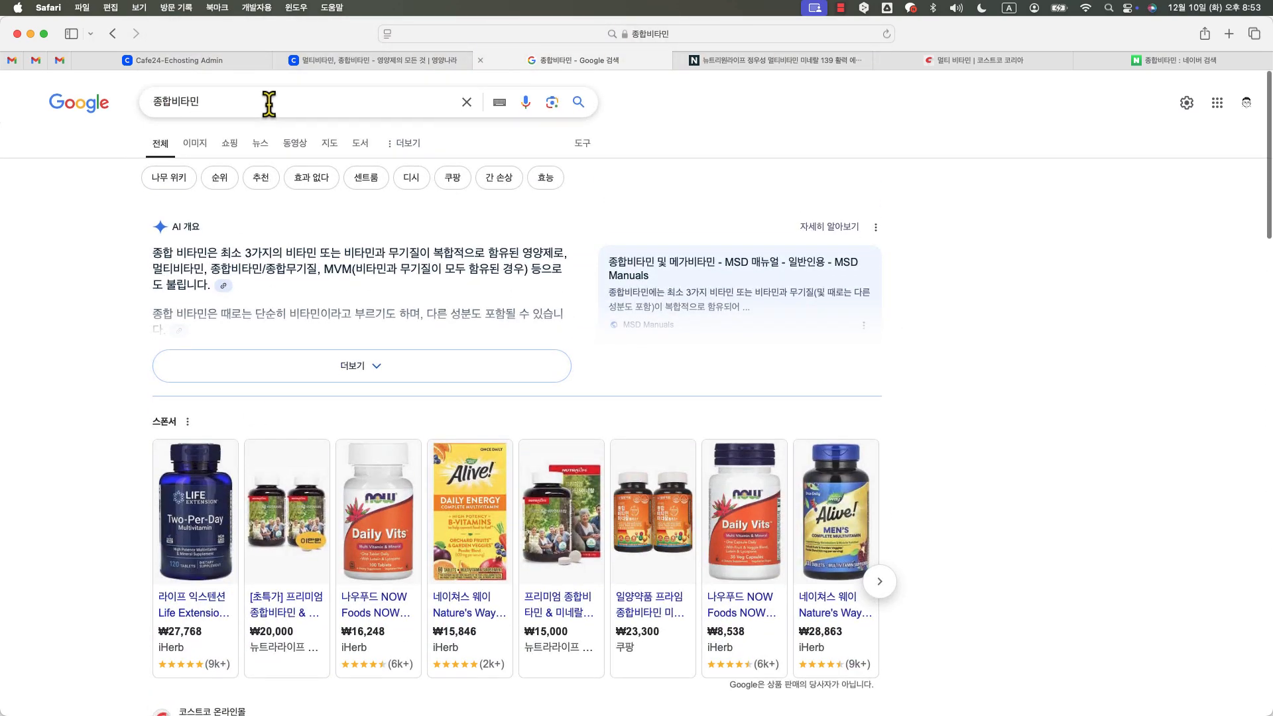
{"action": "scroll", "coordinate": [226, 424], "scroll_direction": "down", "scroll_amount": 6}
{"action": "left_click_drag", "start_coordinate": [175, 424], "coordinate": [153, 402]}
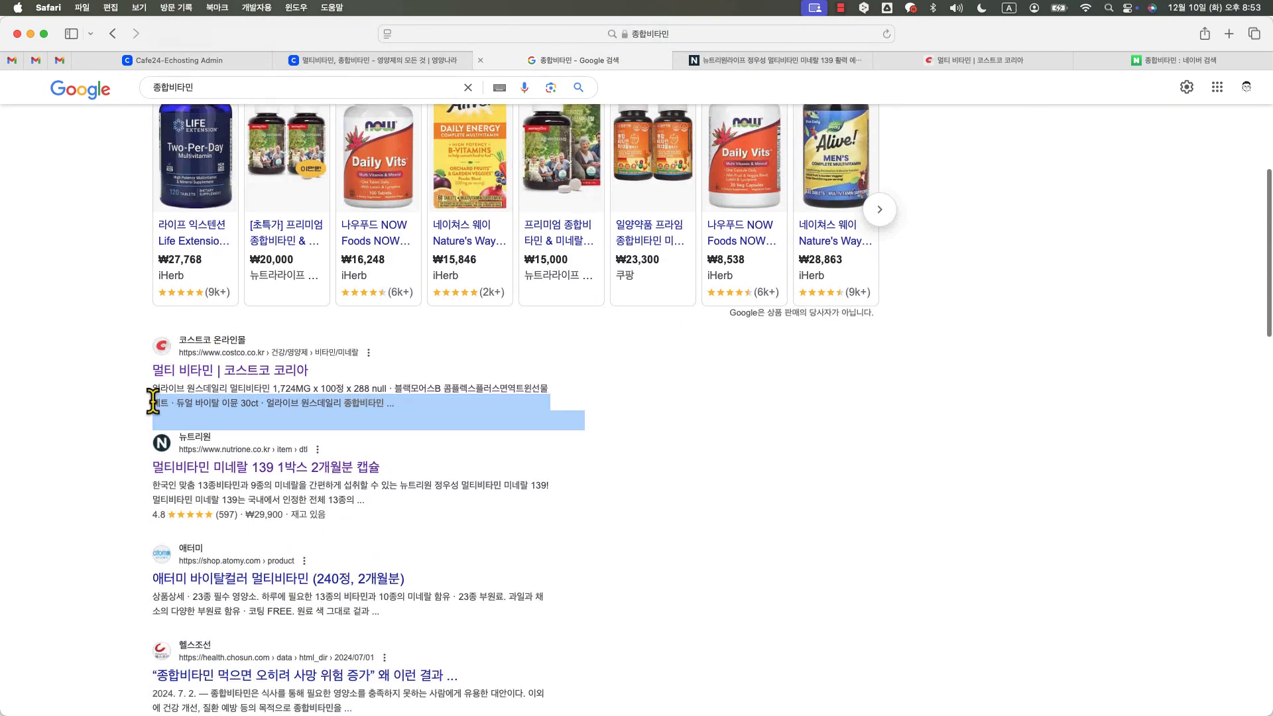
- Search Google for 남자가방
{"action": "scroll", "coordinate": [199, 226], "scroll_direction": "up", "scroll_amount": 3}
{"action": "left_click_drag", "start_coordinate": [227, 86], "coordinate": [71, 69]}
{"action": "type", "text": "남자가방"}
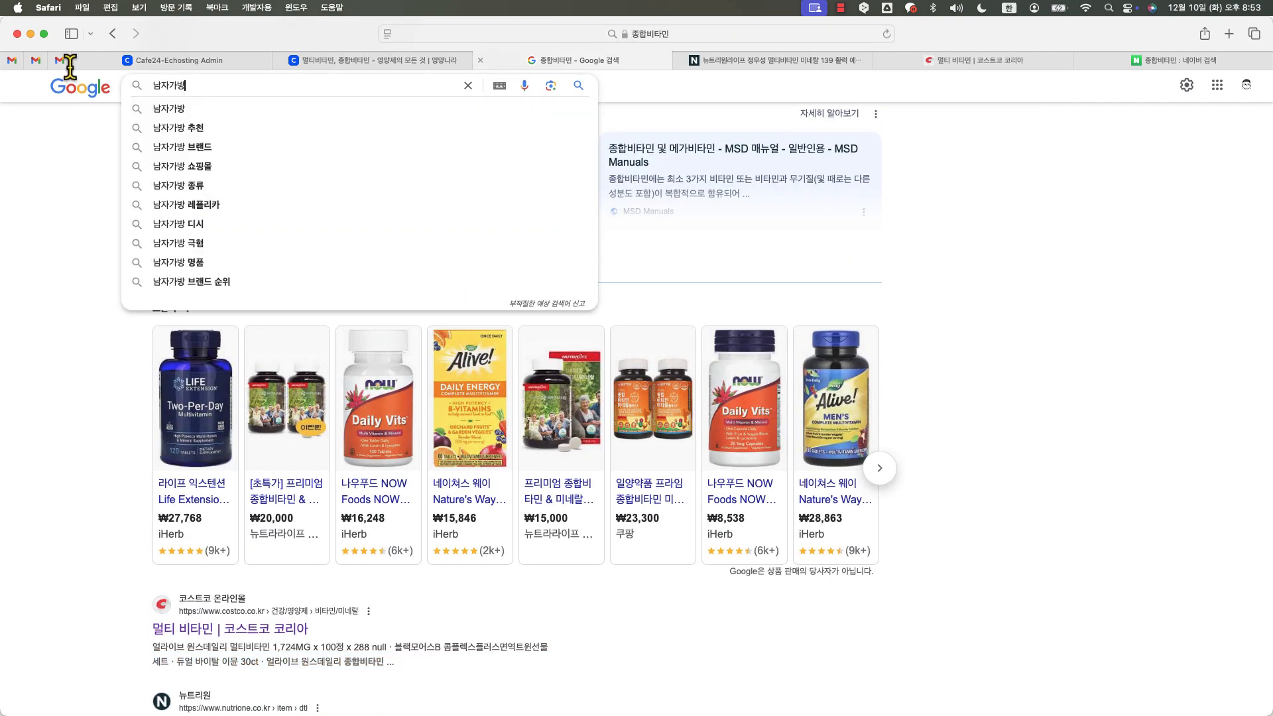
{"action": "key", "text": "Return"}
- Examine the titles and snippets of the brand and mall category pages in the 남자가방 search results
{"action": "scroll", "coordinate": [74, 197], "scroll_direction": "down", "scroll_amount": 5}
{"action": "scroll", "coordinate": [87, 212], "scroll_direction": "down", "scroll_amount": 7}
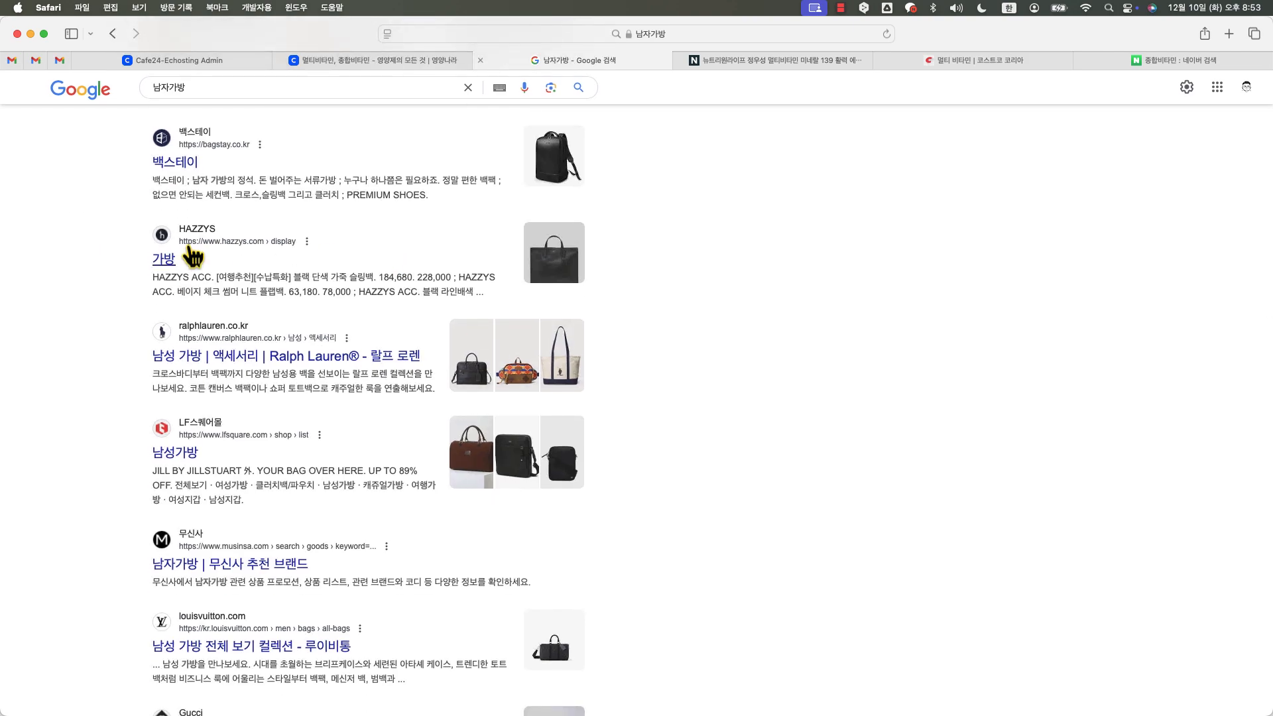
{"action": "scroll", "coordinate": [165, 275], "scroll_direction": "down", "scroll_amount": 1}
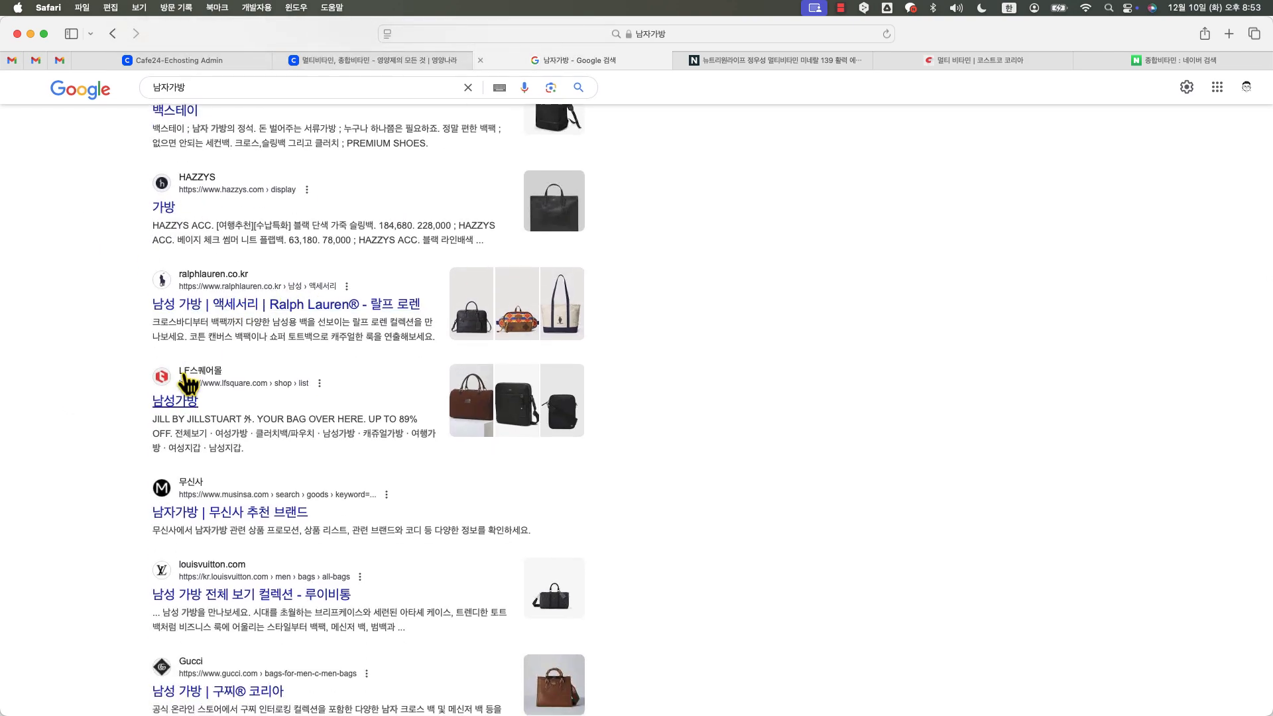
{"action": "scroll", "coordinate": [225, 363], "scroll_direction": "down", "scroll_amount": 4}
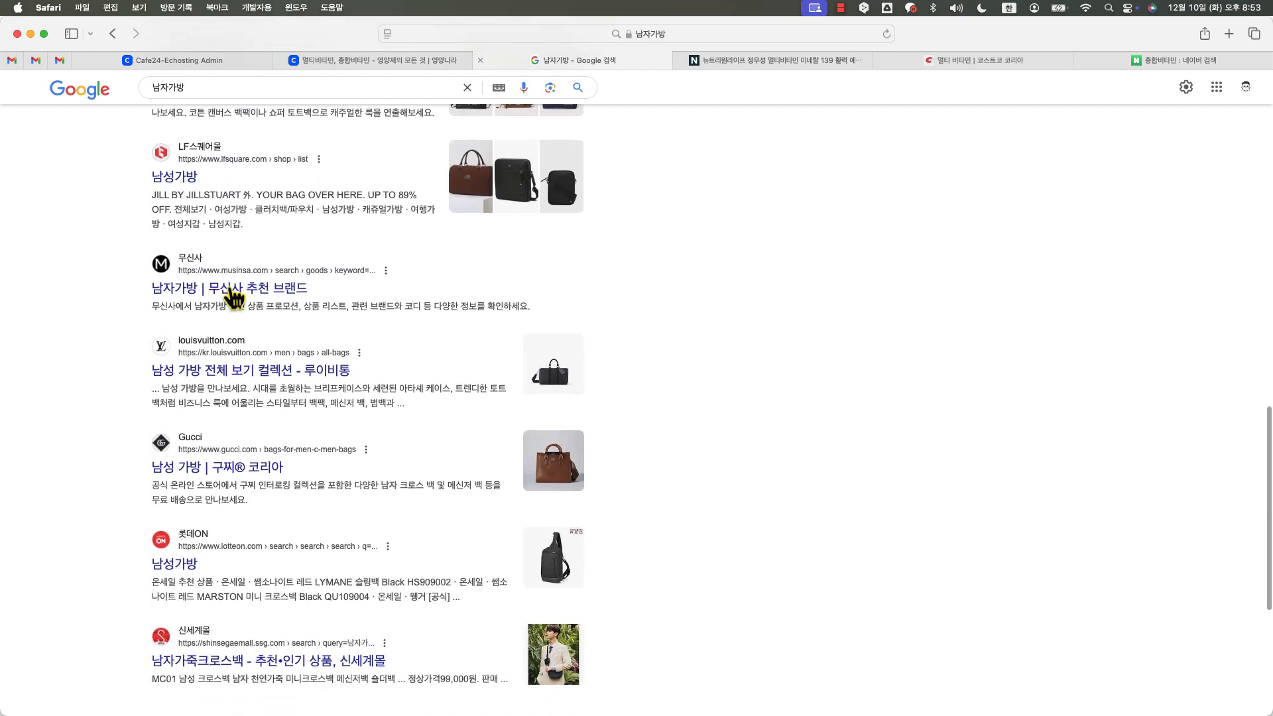
{"action": "scroll", "coordinate": [39, 329], "scroll_direction": "up", "scroll_amount": 4}
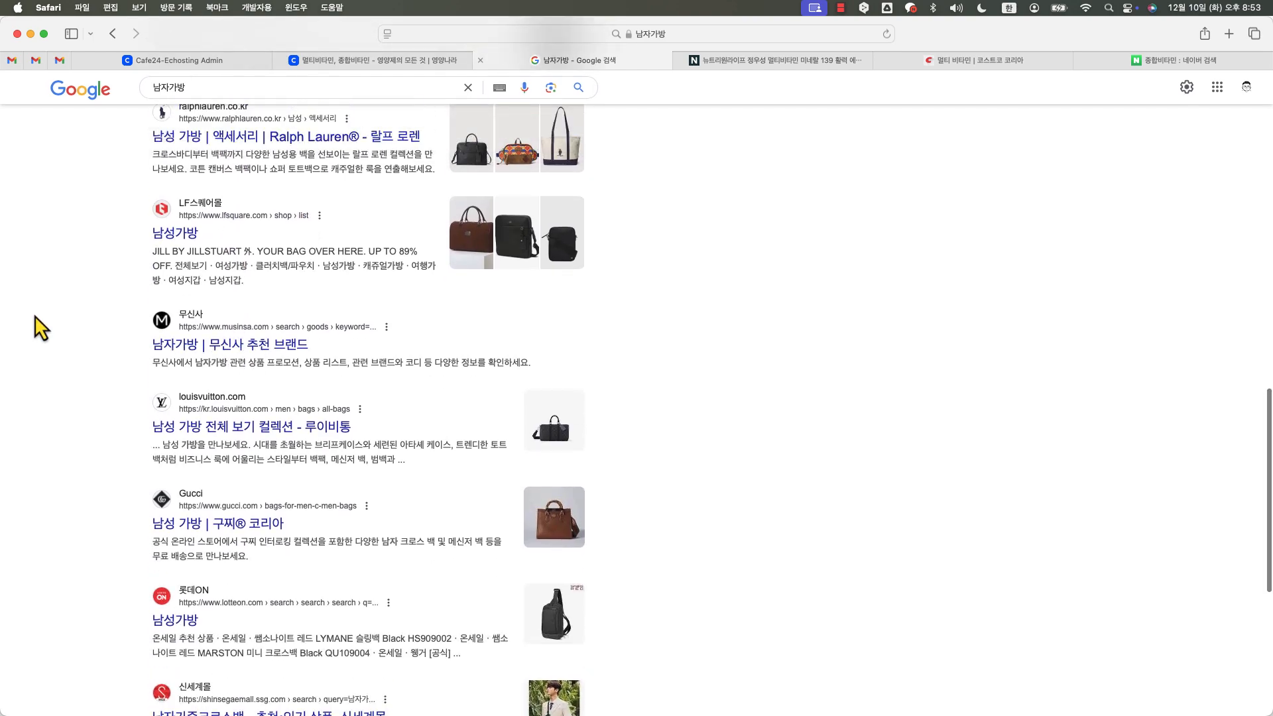
{"action": "scroll", "coordinate": [257, 379], "scroll_direction": "up", "scroll_amount": 3}
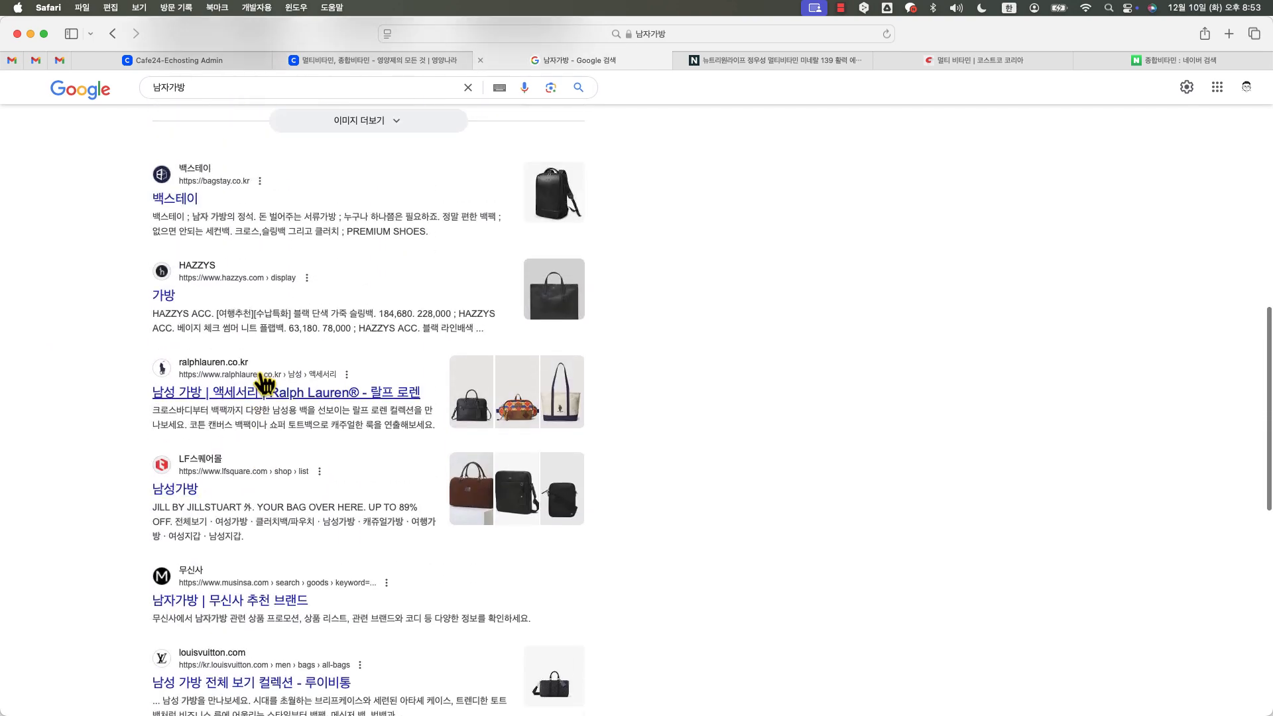
{"action": "scroll", "coordinate": [264, 383], "scroll_direction": "down", "scroll_amount": 5}
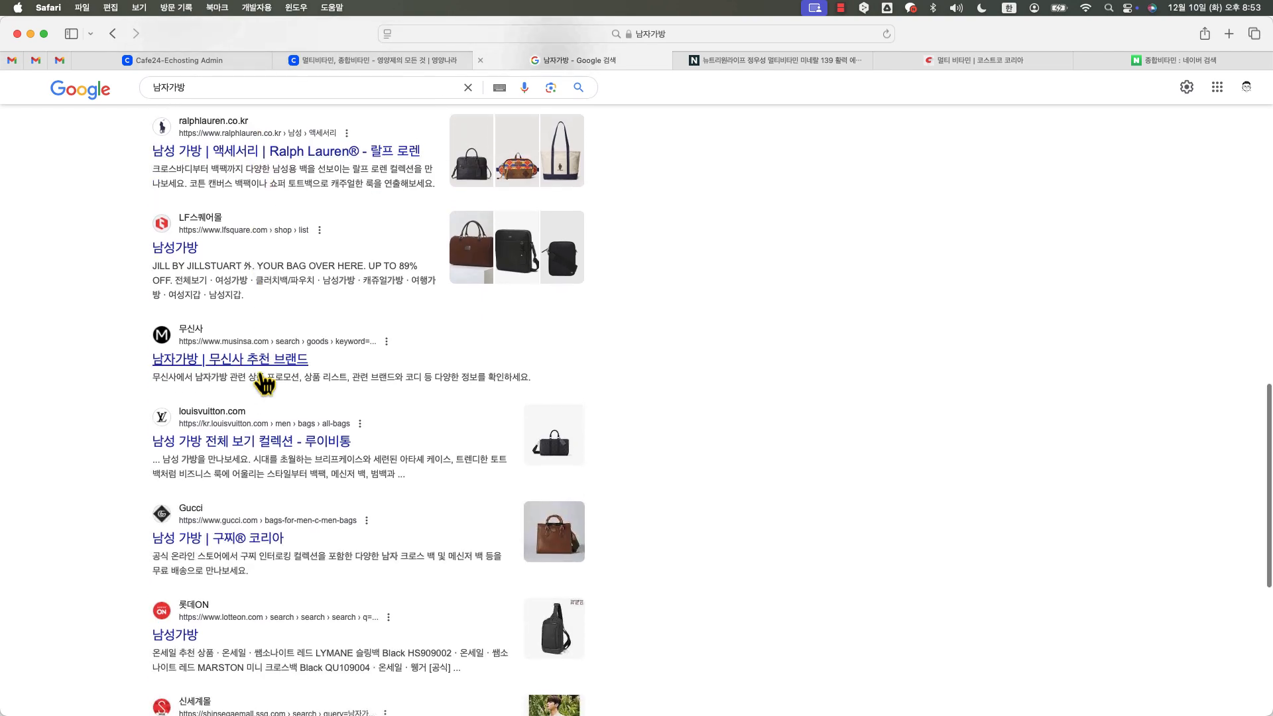
{"action": "scroll", "coordinate": [259, 372], "scroll_direction": "up", "scroll_amount": 2}
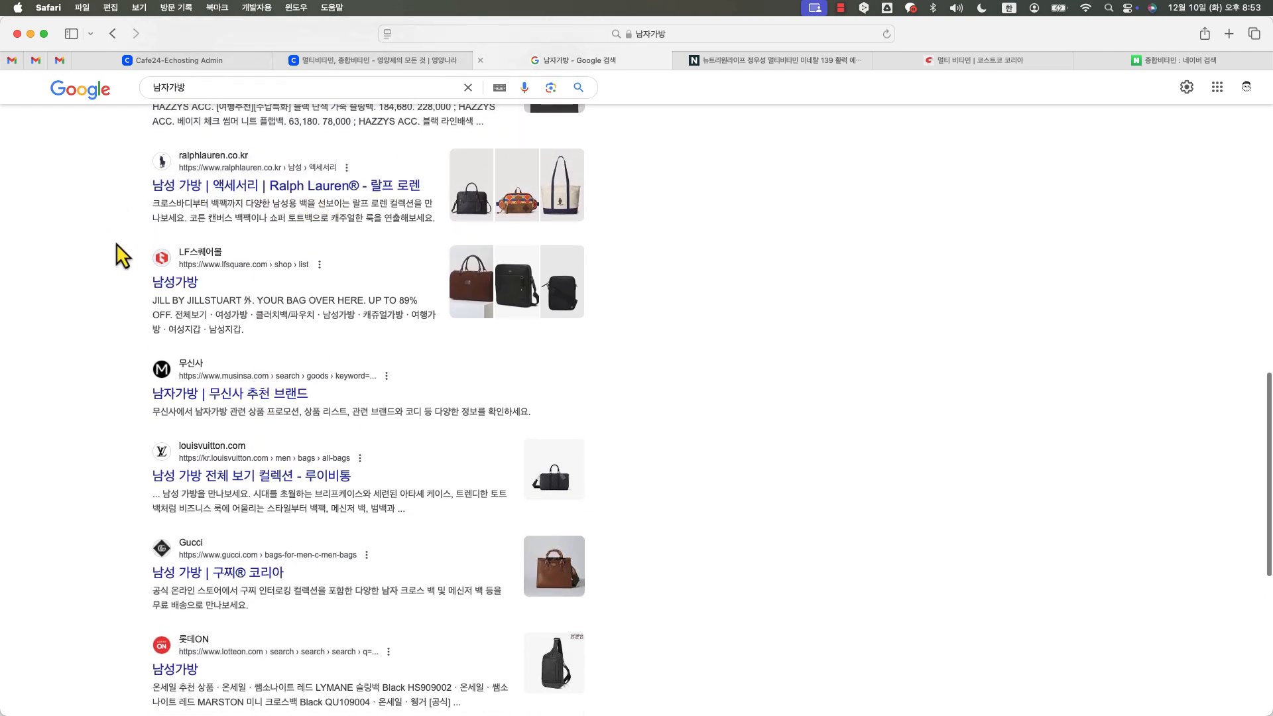
{"action": "scroll", "coordinate": [238, 190], "scroll_direction": "down", "scroll_amount": 2}
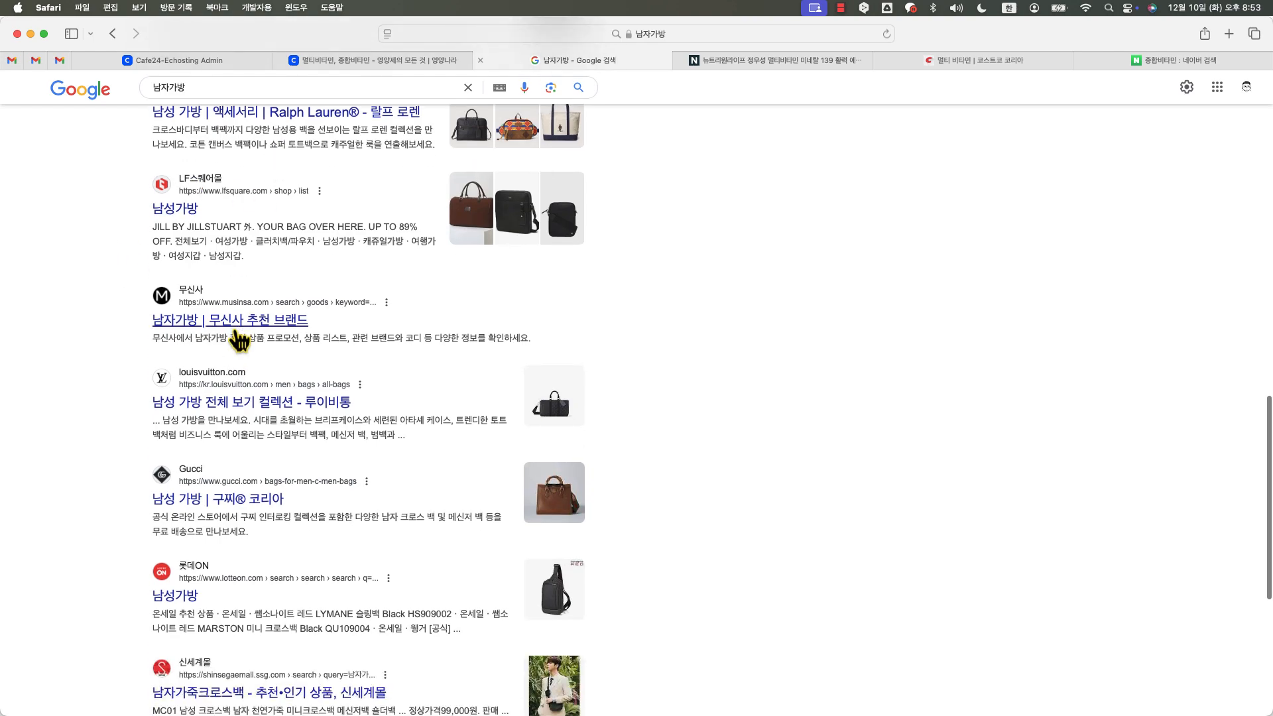
{"action": "scroll", "coordinate": [236, 333], "scroll_direction": "down", "scroll_amount": 2}
{"action": "scroll", "coordinate": [98, 374], "scroll_direction": "down", "scroll_amount": 3}
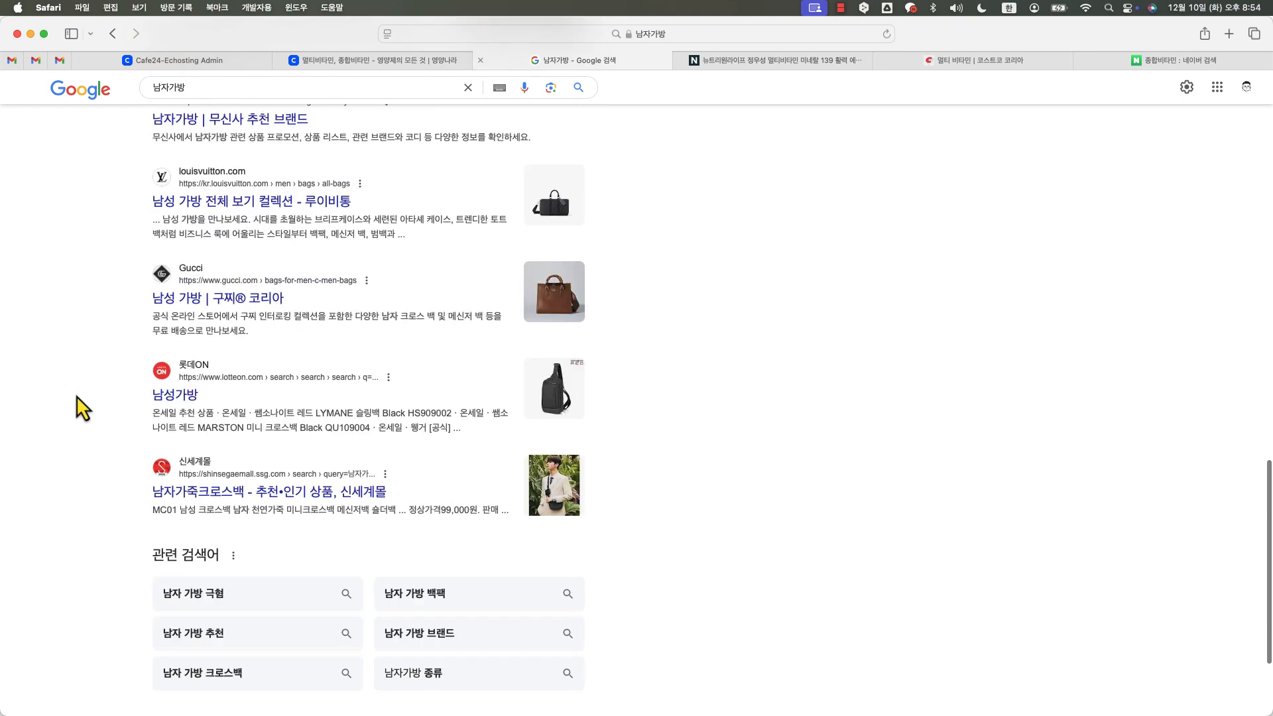
{"action": "scroll", "coordinate": [79, 407], "scroll_direction": "down", "scroll_amount": 2}
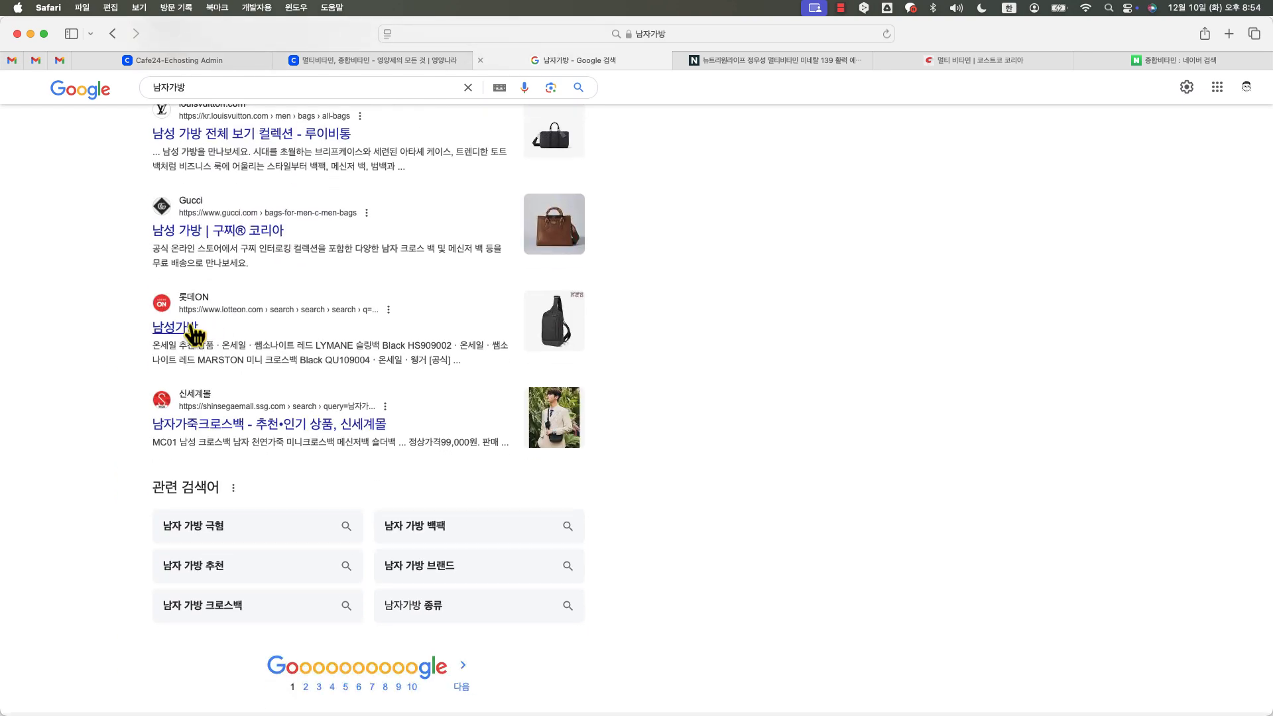
- Open the 롯데ON 남성가방 result in a new tab, examine its product listing, and return to the Google results
{"action": "left_click", "coordinate": [195, 335], "text": "super"}
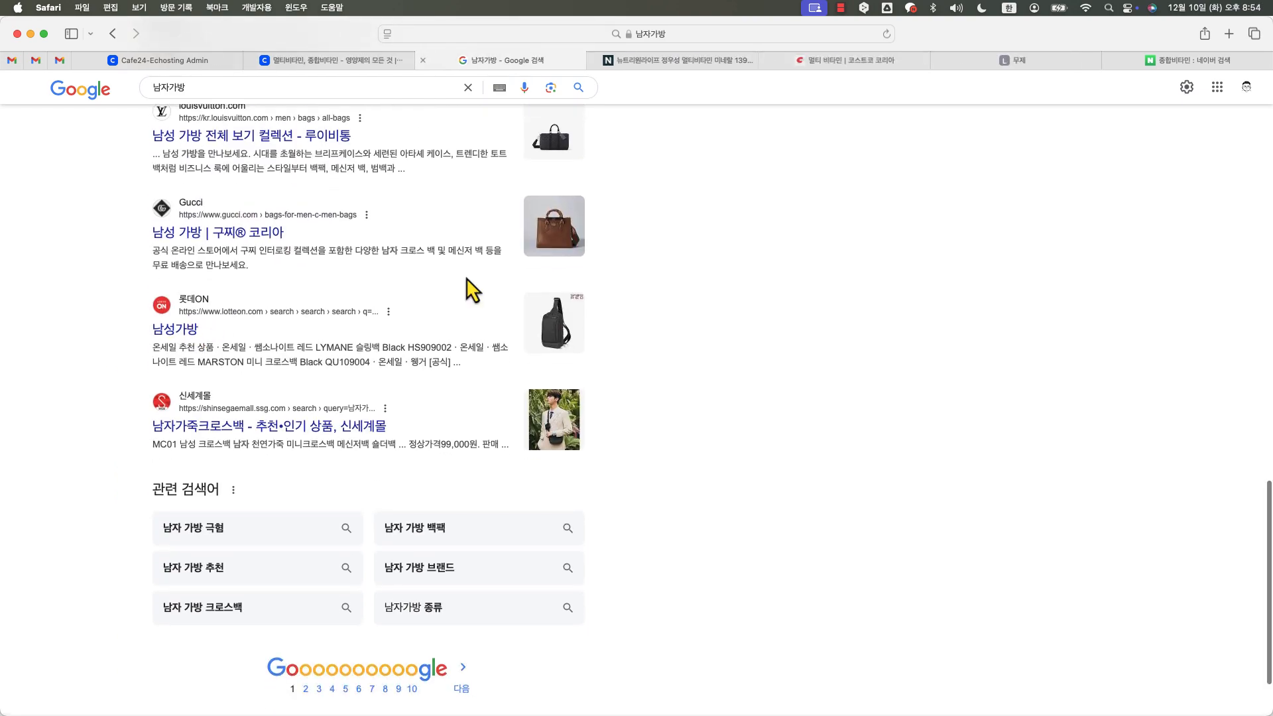
{"action": "left_click", "coordinate": [1034, 58]}
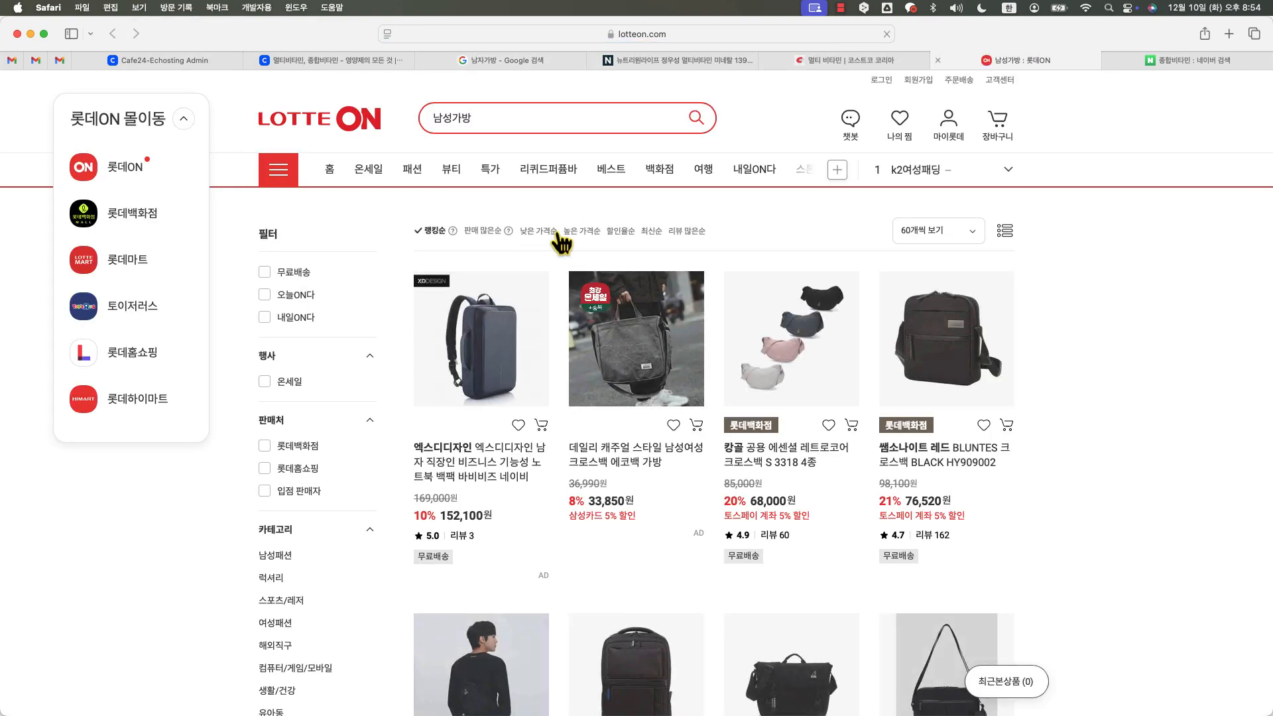
{"action": "scroll", "coordinate": [556, 233], "scroll_direction": "down", "scroll_amount": 10}
{"action": "scroll", "coordinate": [556, 233], "scroll_direction": "down", "scroll_amount": 15}
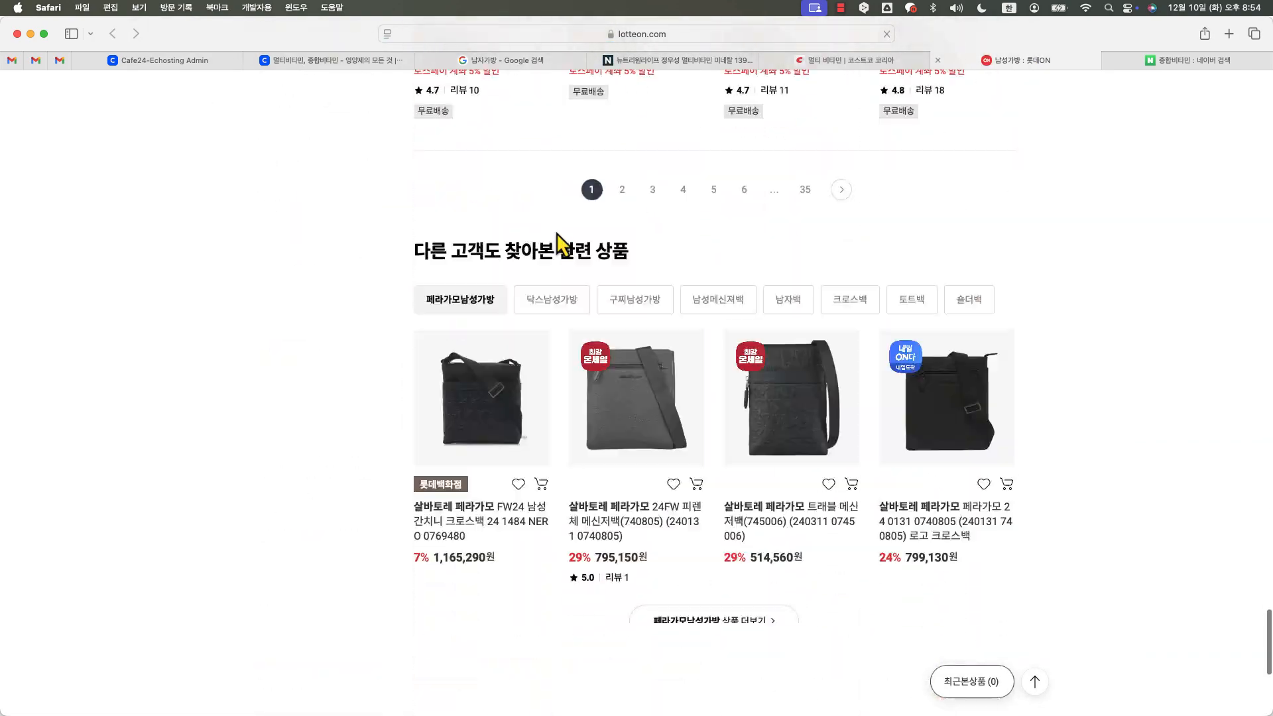
{"action": "scroll", "coordinate": [556, 232], "scroll_direction": "up", "scroll_amount": 5}
{"action": "scroll", "coordinate": [556, 233], "scroll_direction": "up", "scroll_amount": 20}
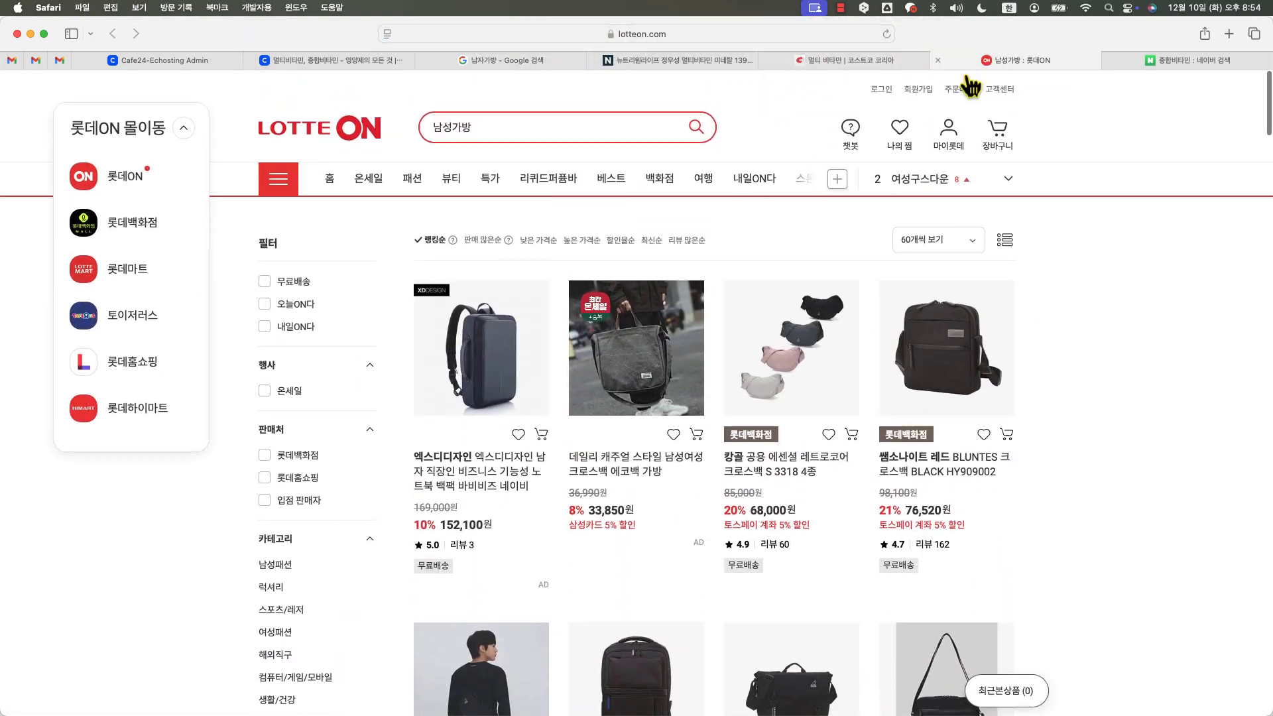
{"action": "left_click", "coordinate": [457, 57]}
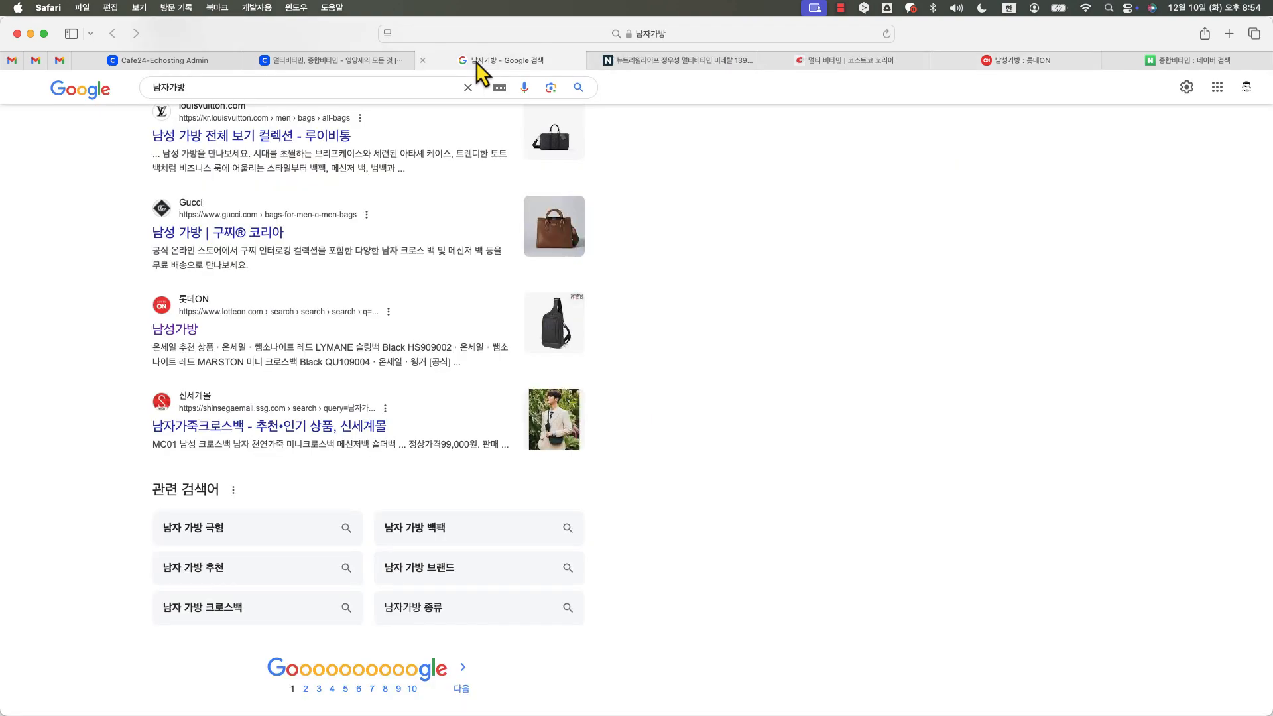
{"action": "scroll", "coordinate": [364, 233], "scroll_direction": "up", "scroll_amount": 3}
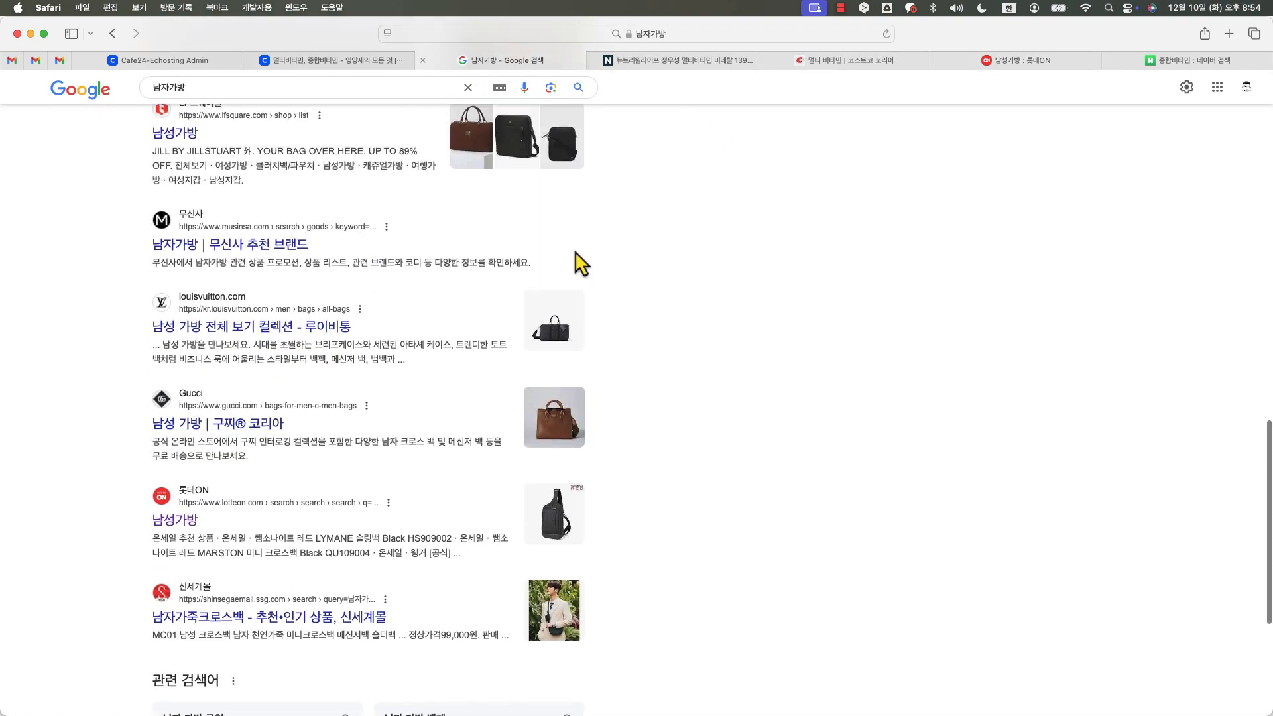
- Return to the category's SEO settings in the Cafe24 admin and highlight the browser title text
{"action": "left_click", "coordinate": [170, 60]}
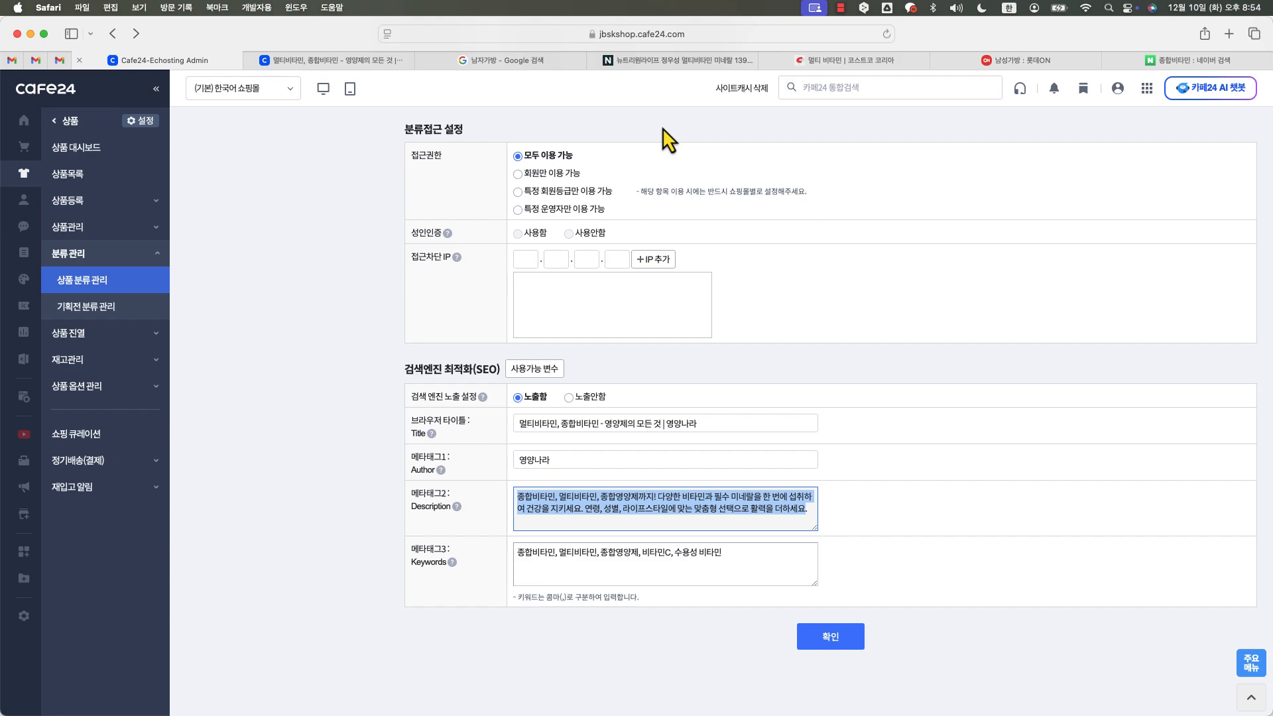
{"action": "left_click", "coordinate": [341, 178]}
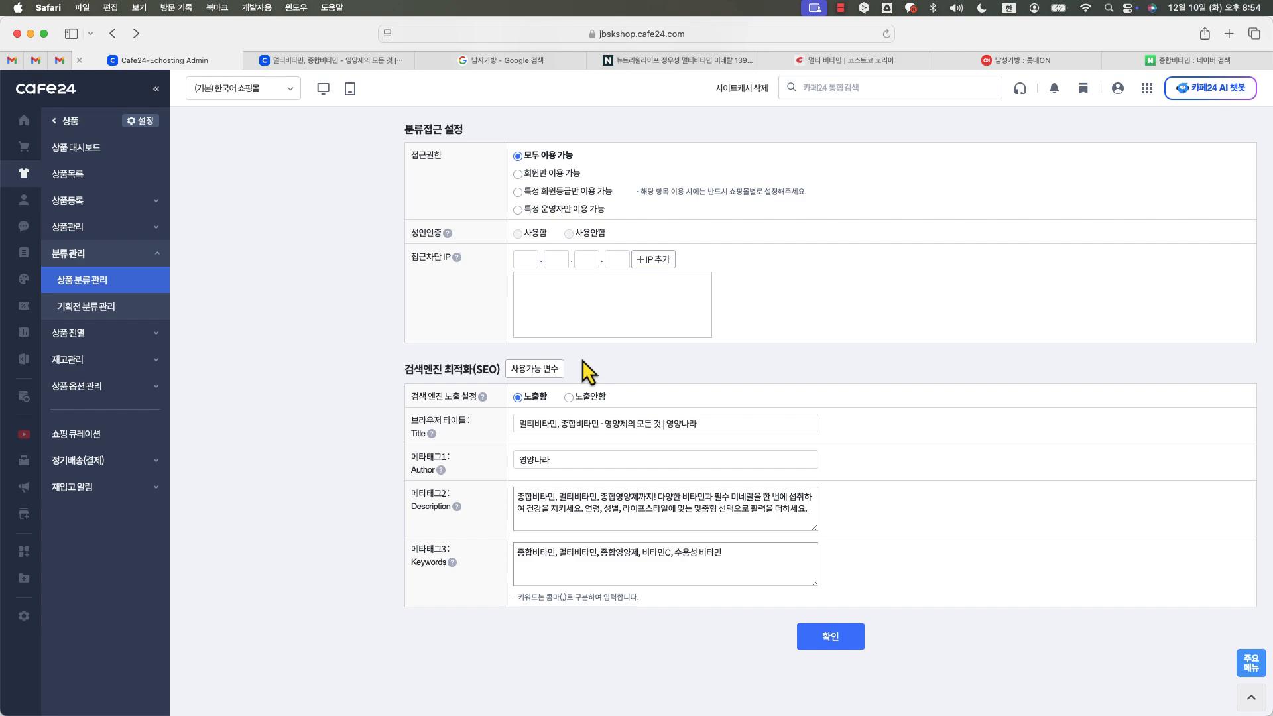
{"action": "left_click_drag", "start_coordinate": [775, 423], "coordinate": [506, 416]}
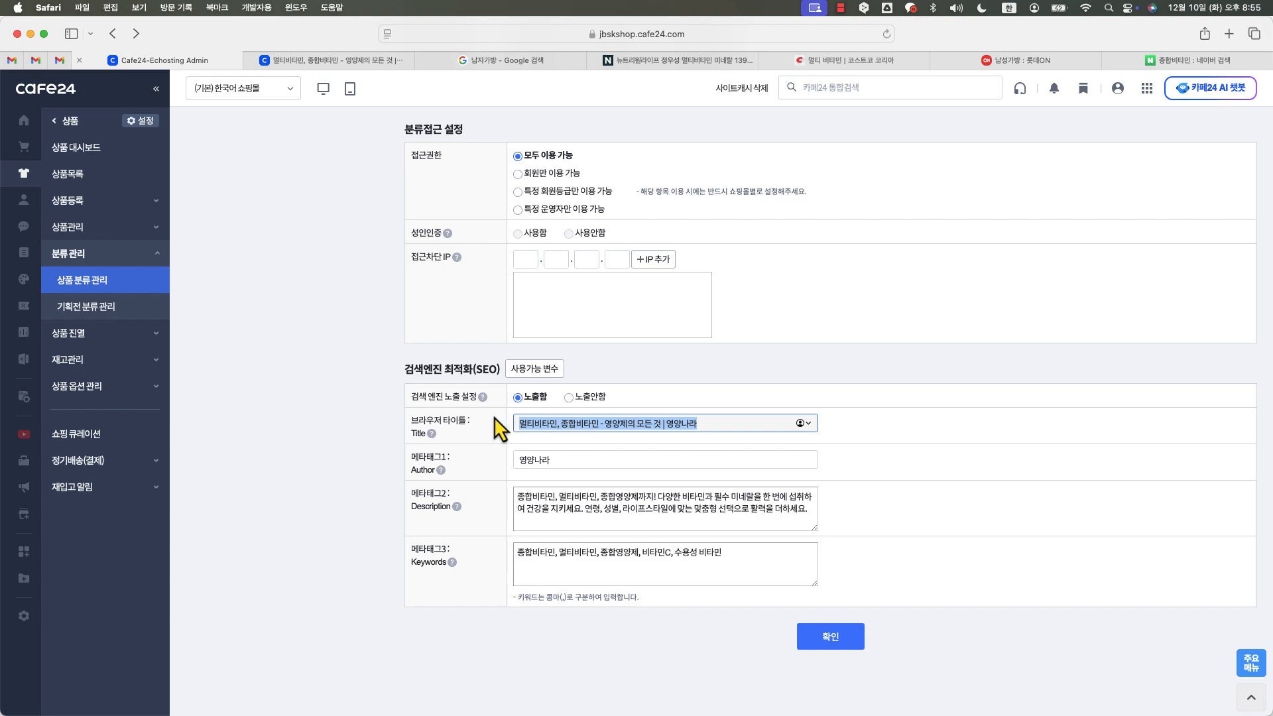
- Switch to the open Google results and run a new search for 여성가방
{"action": "left_click", "coordinate": [341, 328]}
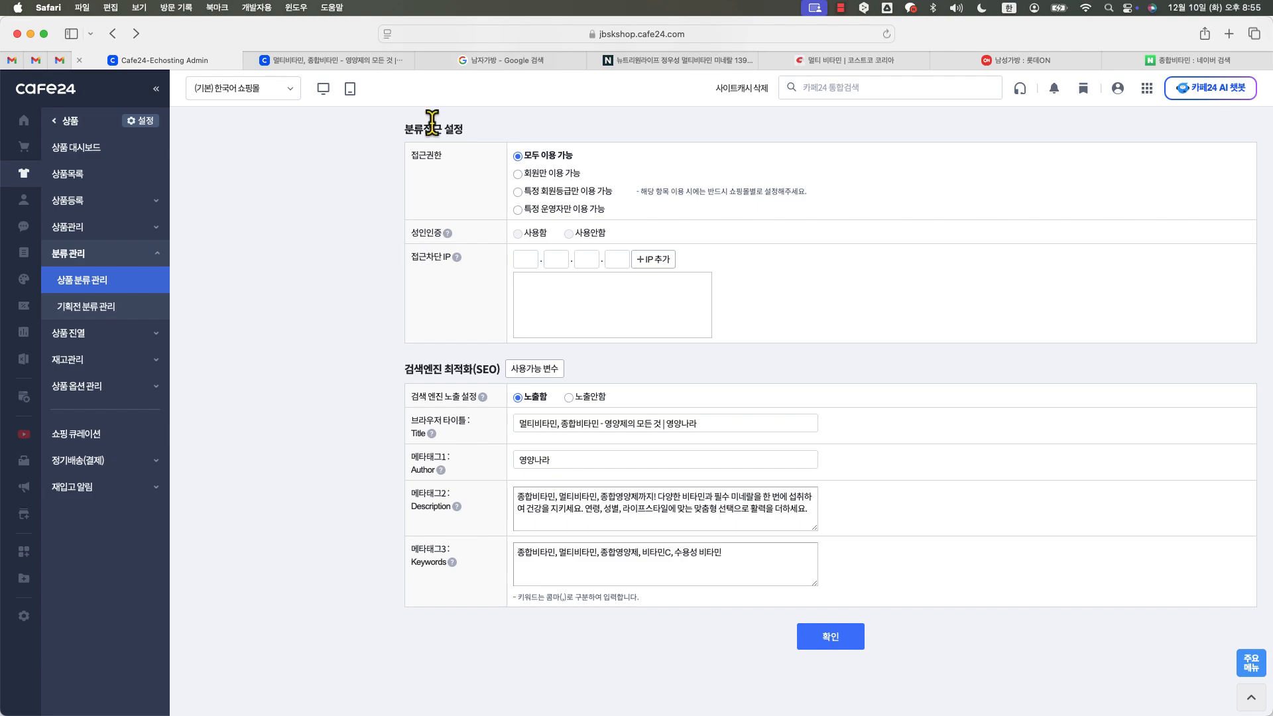
{"action": "left_click", "coordinate": [484, 63]}
{"action": "scroll", "coordinate": [386, 248], "scroll_direction": "down", "scroll_amount": 5}
{"action": "scroll", "coordinate": [386, 248], "scroll_direction": "down", "scroll_amount": 1}
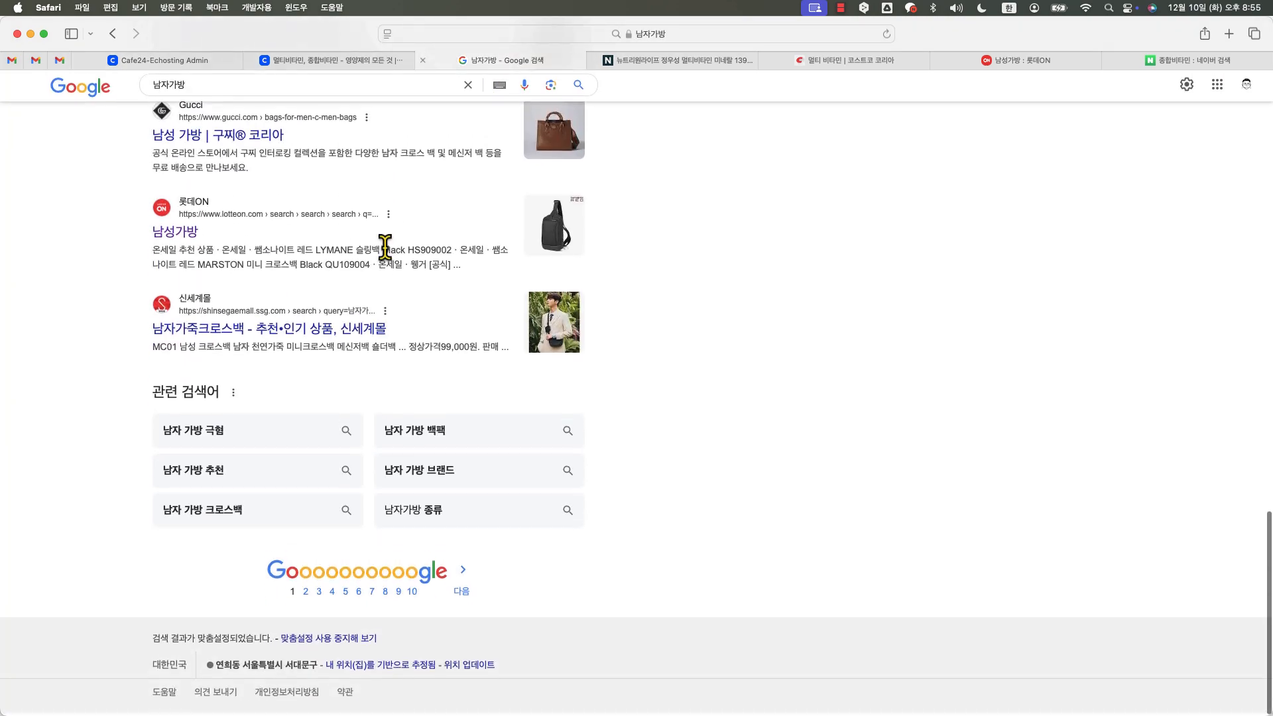
{"action": "left_click_drag", "start_coordinate": [199, 88], "coordinate": [53, 69]}
{"action": "type", "text": "여성가방"}
{"action": "key", "text": "Return"}
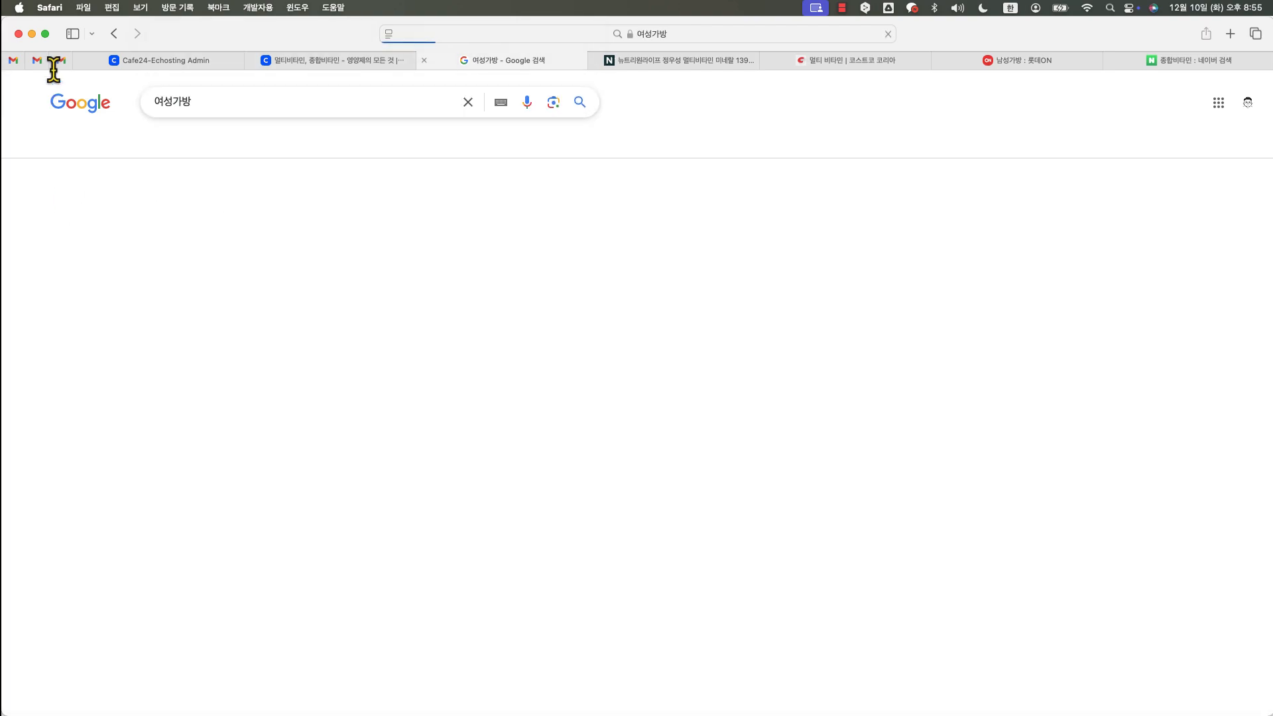
- Examine the titles and snippets of the brand and mall pages in the 여성가방 results, and return to the category's SEO settings in the Cafe24 admin
{"action": "scroll", "coordinate": [45, 97], "scroll_direction": "down", "scroll_amount": 4}
{"action": "scroll", "coordinate": [583, 421], "scroll_direction": "down", "scroll_amount": 10}
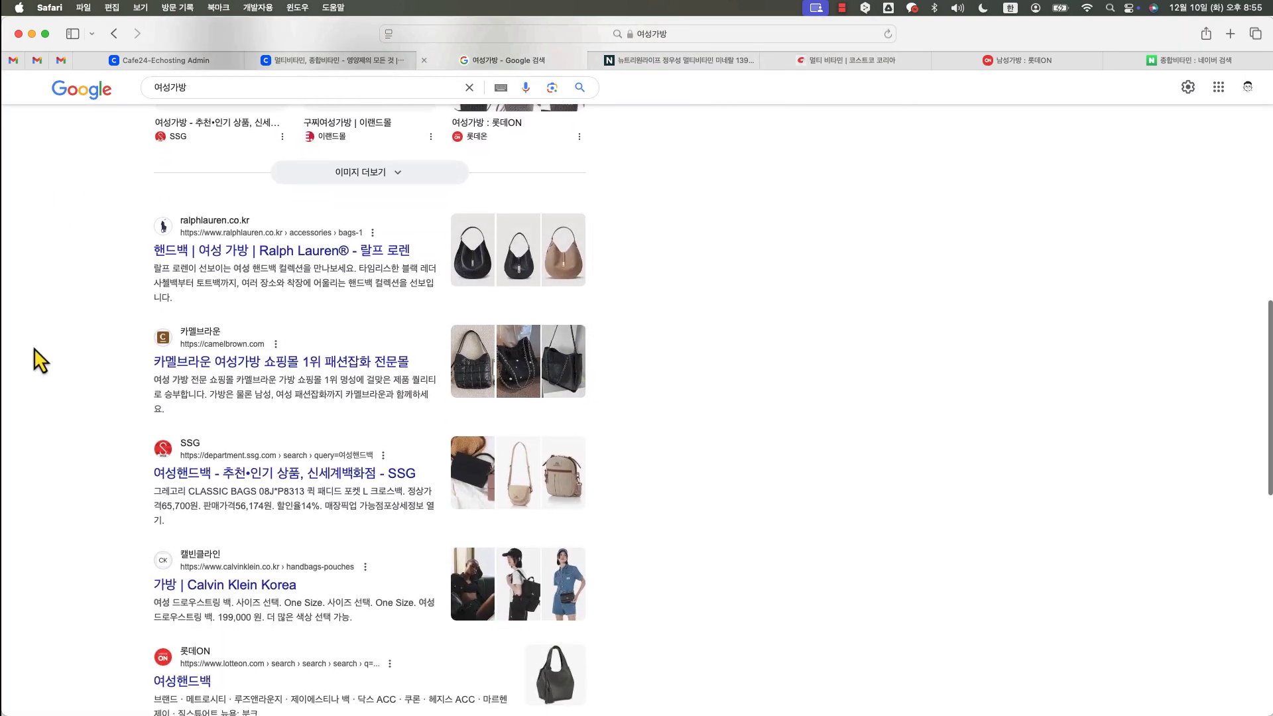
{"action": "scroll", "coordinate": [40, 319], "scroll_direction": "down", "scroll_amount": 5}
{"action": "scroll", "coordinate": [80, 185], "scroll_direction": "up", "scroll_amount": 3}
{"action": "left_click_drag", "start_coordinate": [137, 209], "coordinate": [189, 243]}
{"action": "left_click_drag", "start_coordinate": [108, 304], "coordinate": [210, 363]}
{"action": "left_click", "coordinate": [59, 351]}
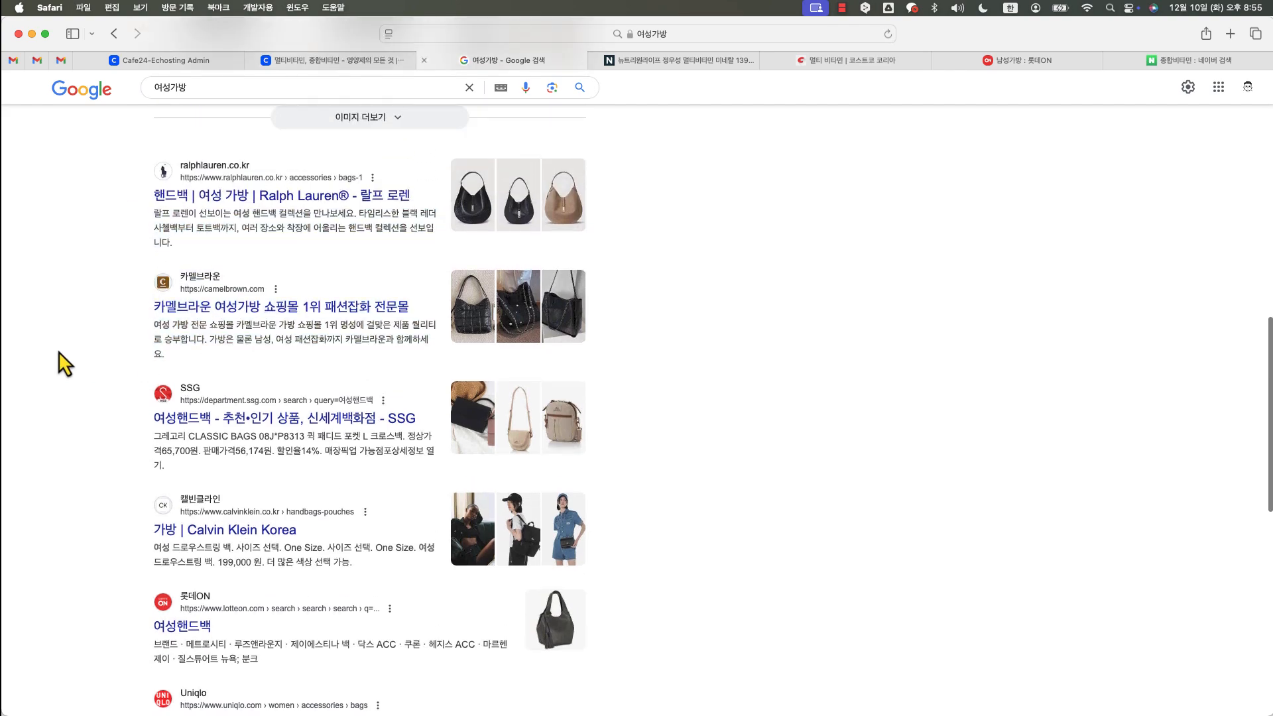
{"action": "scroll", "coordinate": [58, 351], "scroll_direction": "down", "scroll_amount": 3}
{"action": "scroll", "coordinate": [77, 301], "scroll_direction": "down", "scroll_amount": 2}
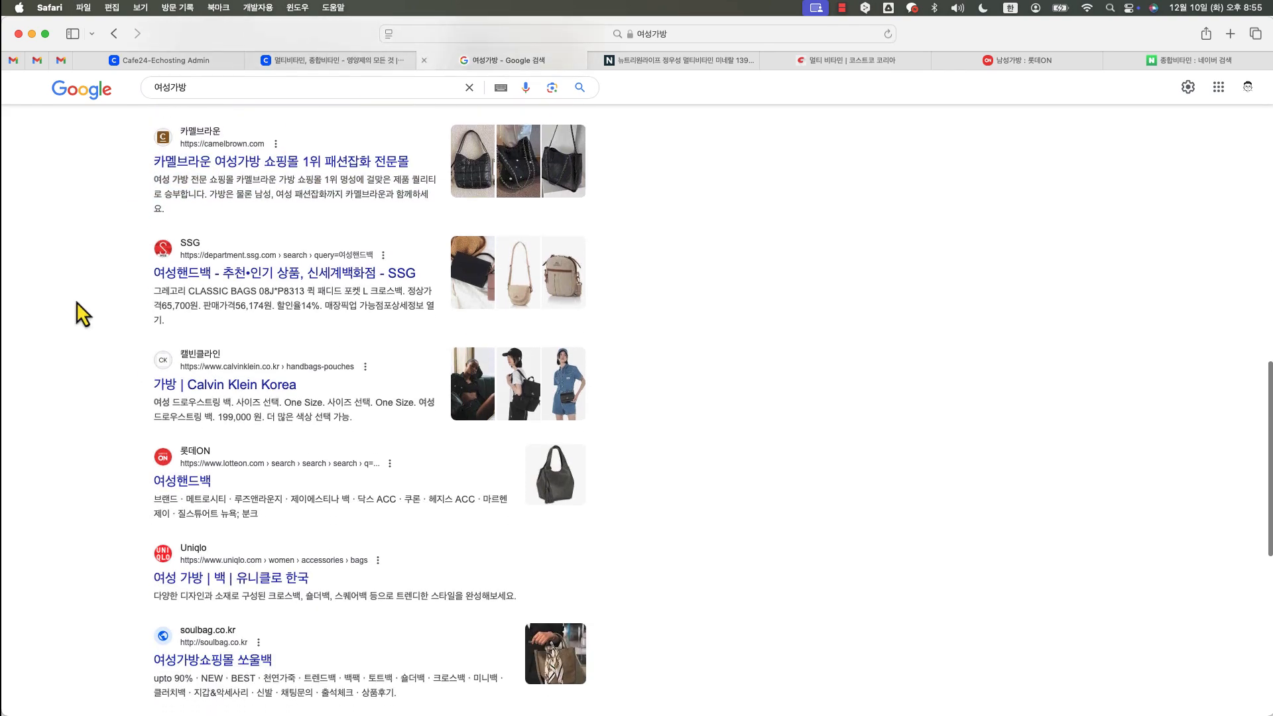
{"action": "scroll", "coordinate": [89, 308], "scroll_direction": "down", "scroll_amount": 2}
{"action": "scroll", "coordinate": [121, 324], "scroll_direction": "down", "scroll_amount": 5}
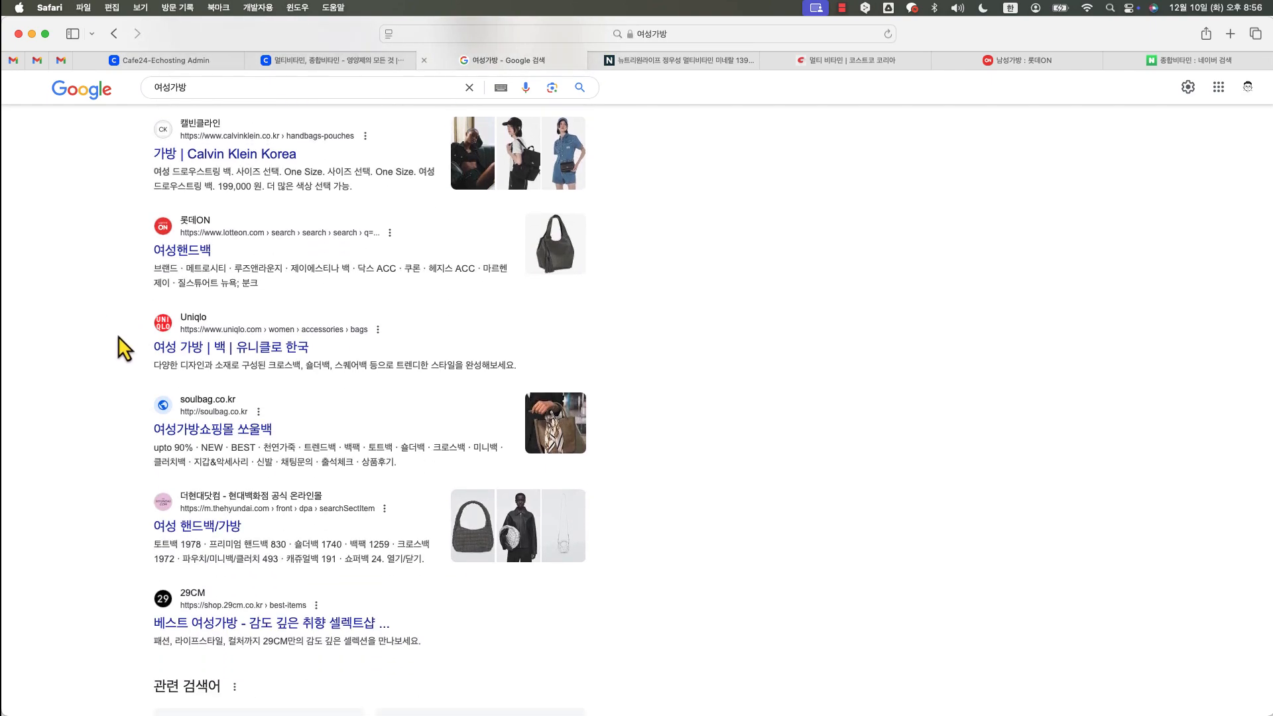
{"action": "scroll", "coordinate": [118, 336], "scroll_direction": "down", "scroll_amount": 8}
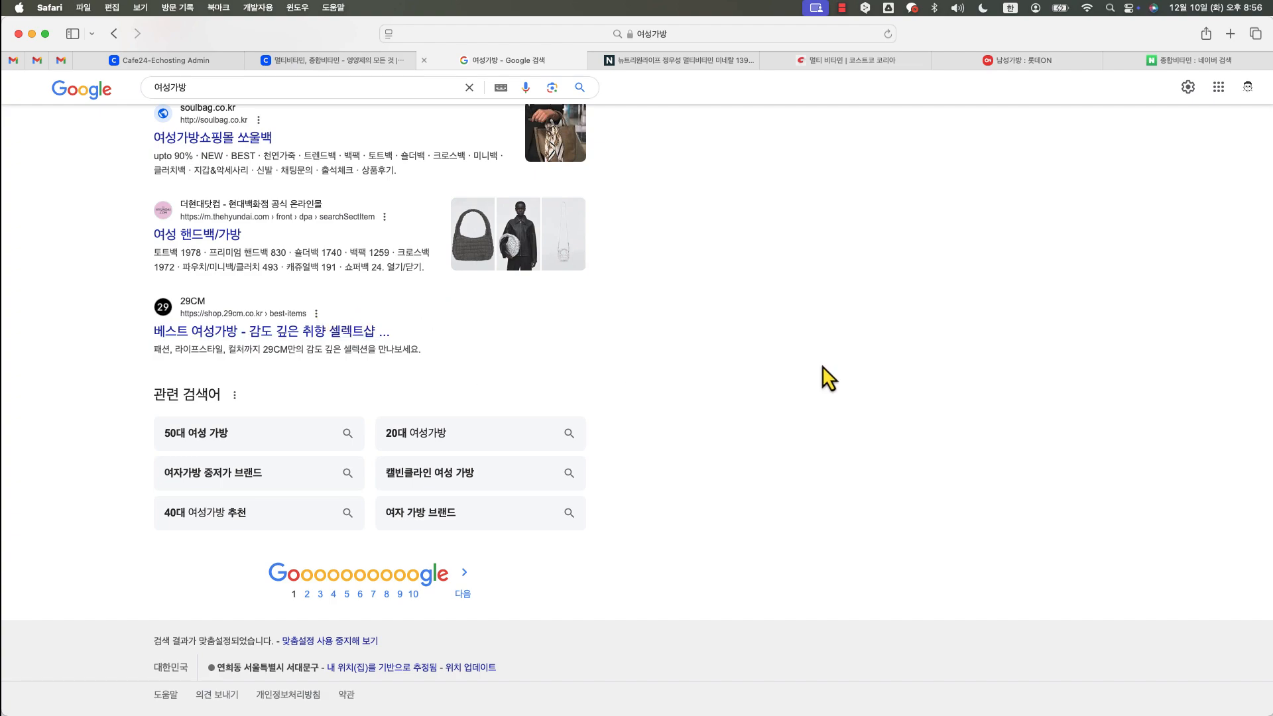
{"action": "scroll", "coordinate": [748, 362], "scroll_direction": "up", "scroll_amount": 15}
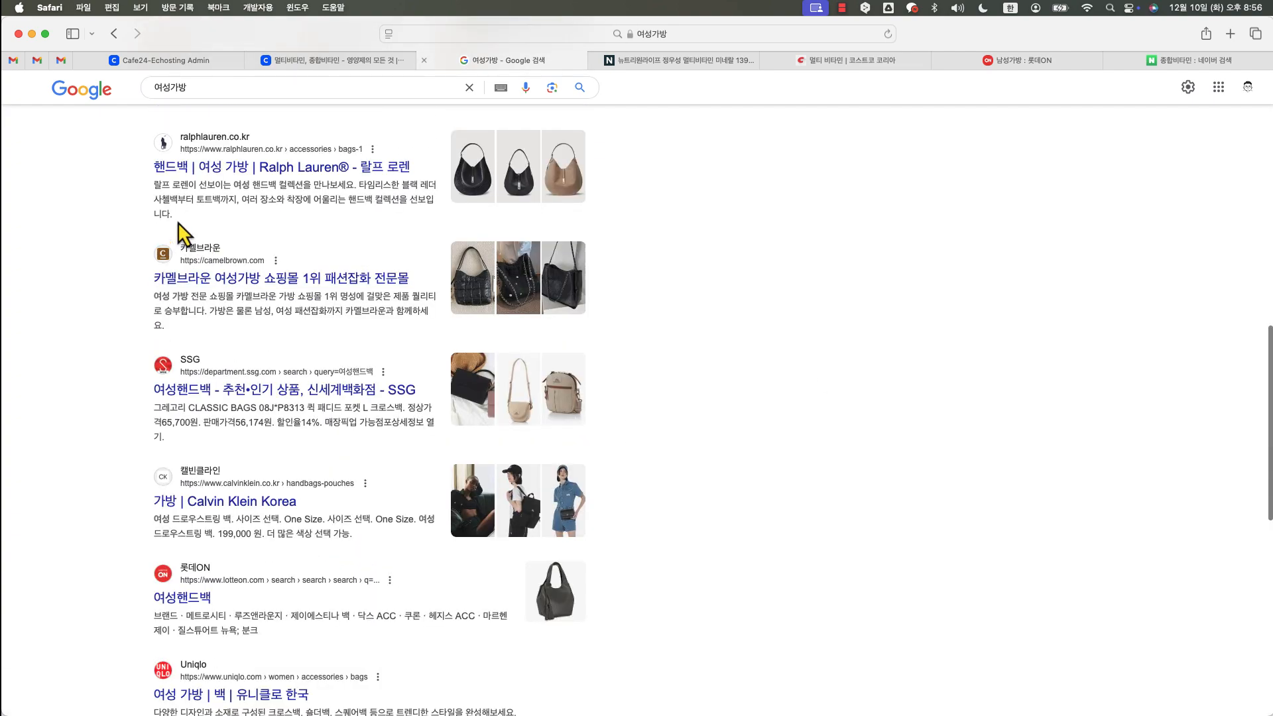
{"action": "left_click", "coordinate": [215, 61]}
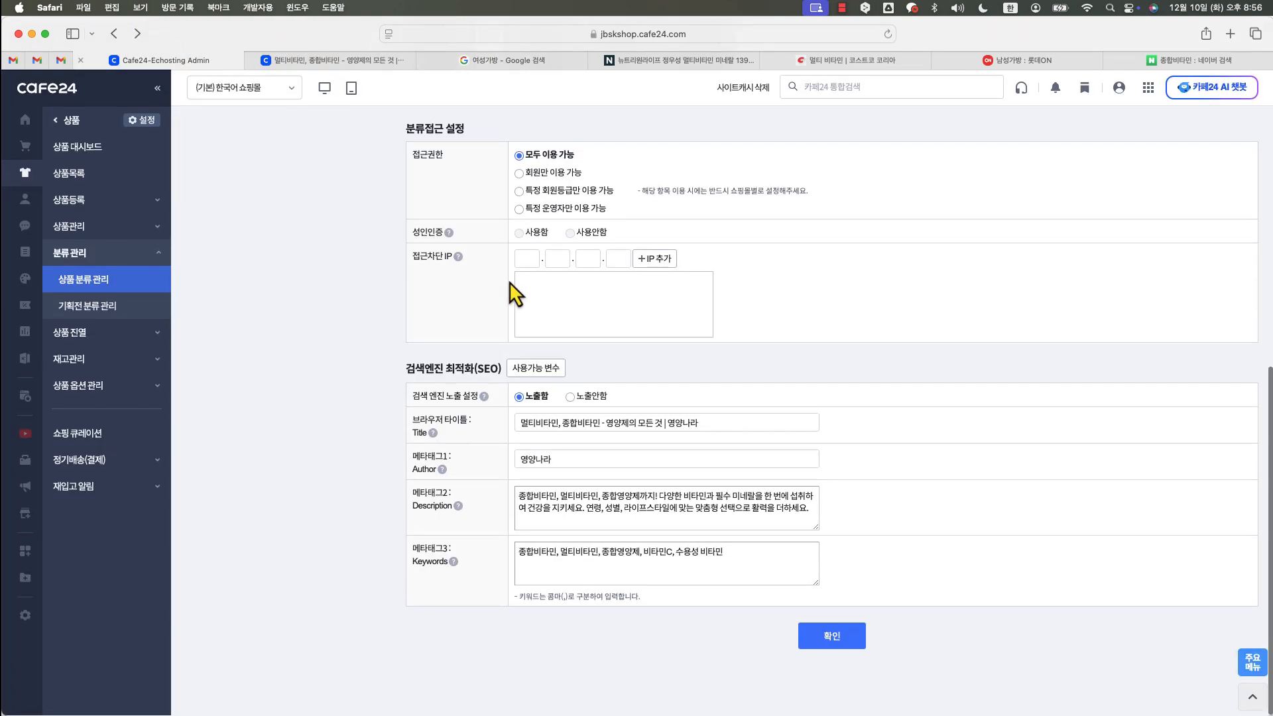